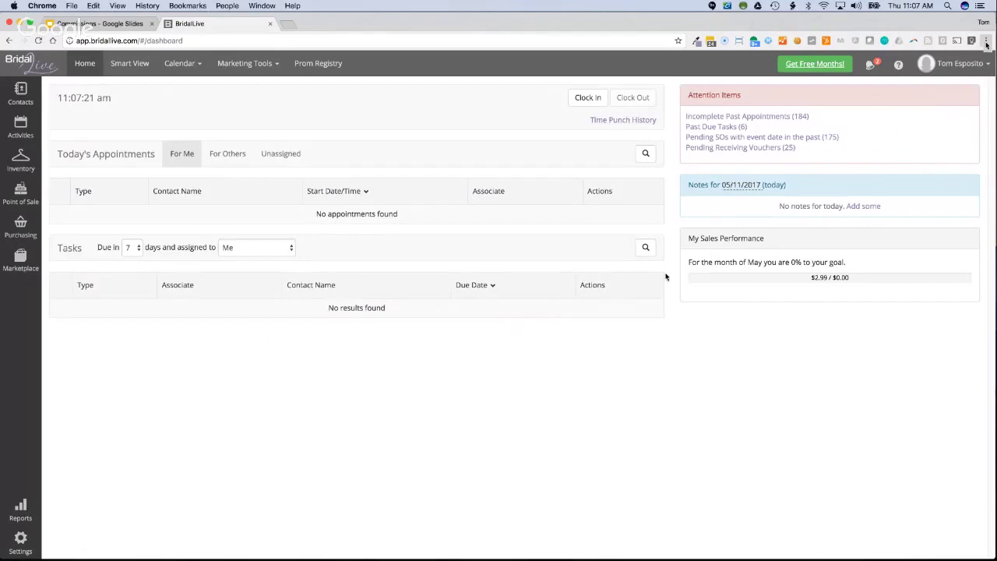
Open the Commissions page within the Point Of Sale settings.
{"action": "key", "text": "super+equal"}
{"action": "key", "text": "super+equal"}
{"action": "left_click", "coordinate": [26, 535]}
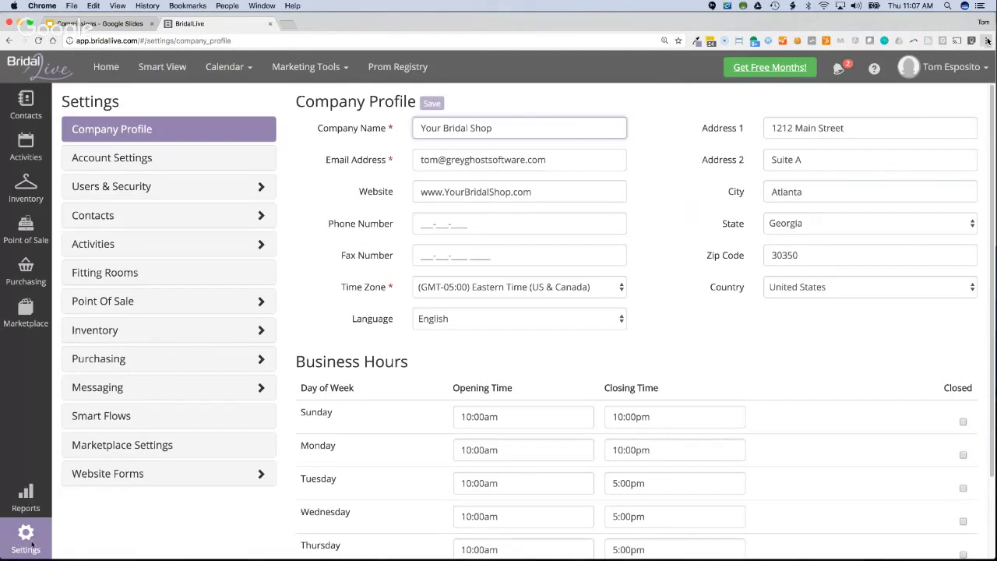
{"action": "key", "text": "ctrl+0"}
{"action": "left_click", "coordinate": [78, 250]}
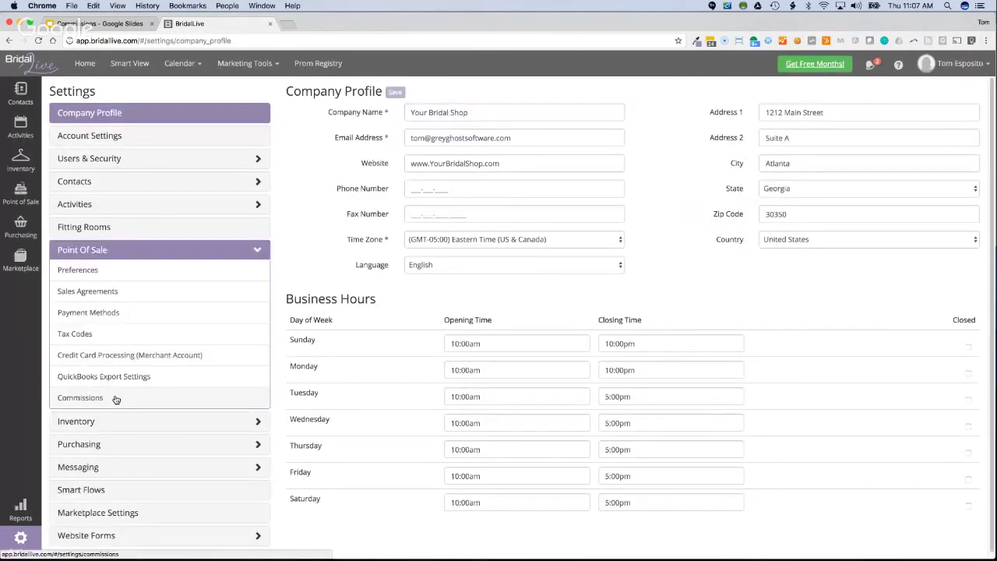
{"action": "left_click", "coordinate": [114, 397]}
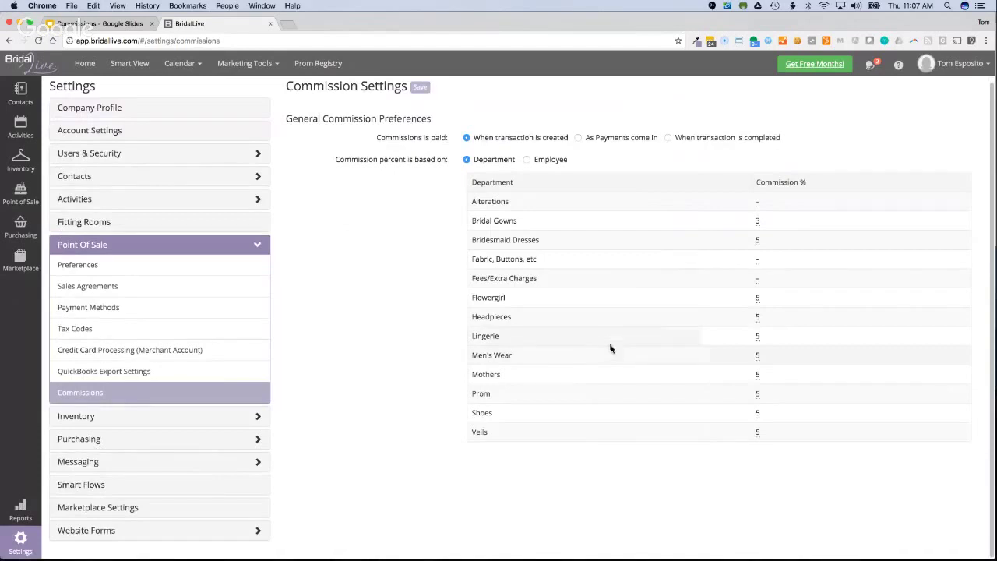
{"action": "scroll", "coordinate": [510, 165], "scroll_direction": "up", "scroll_amount": 1}
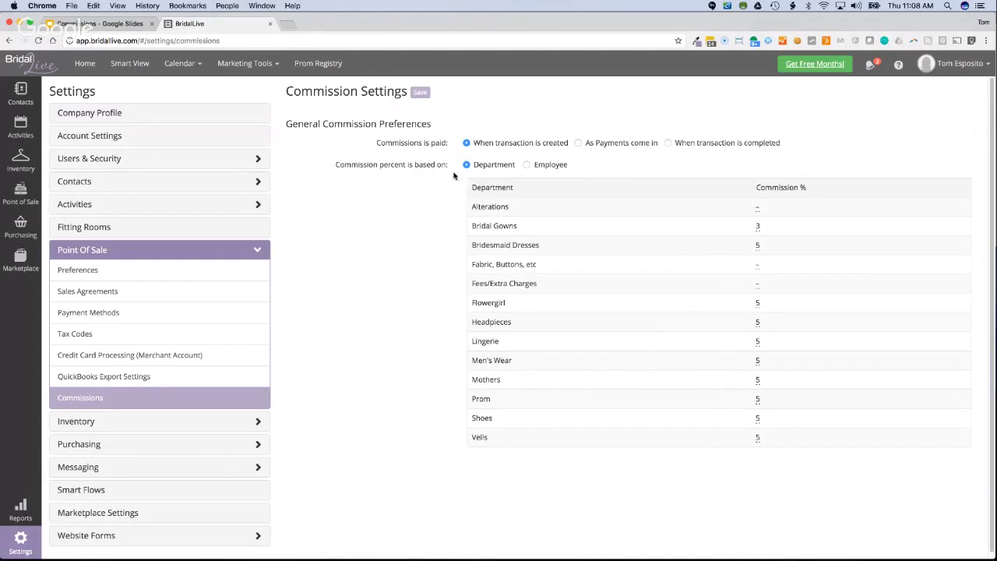
Preview the commission percentages based on Employee, and return the basis to Department.
{"action": "left_click", "coordinate": [526, 165]}
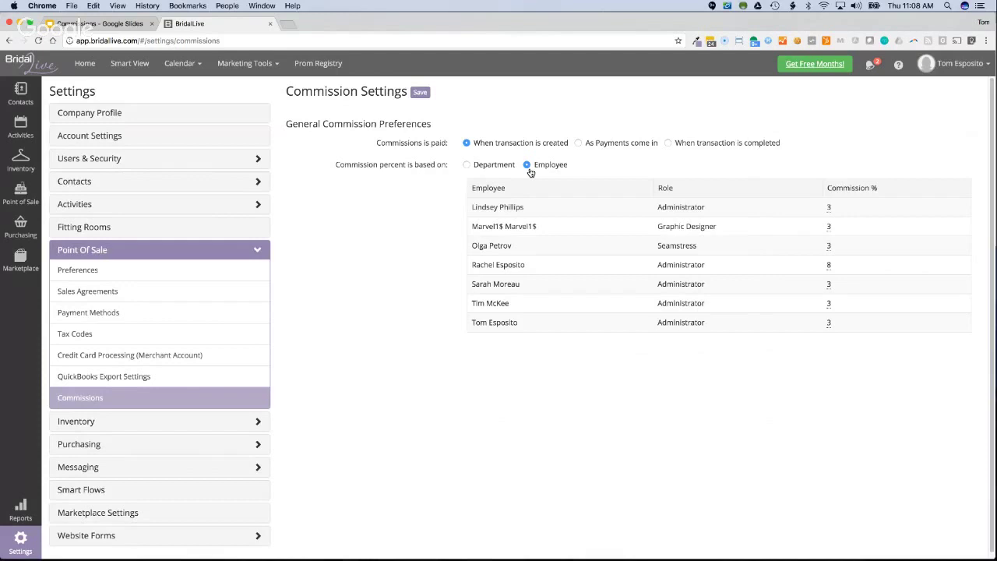
{"action": "left_click", "coordinate": [502, 167]}
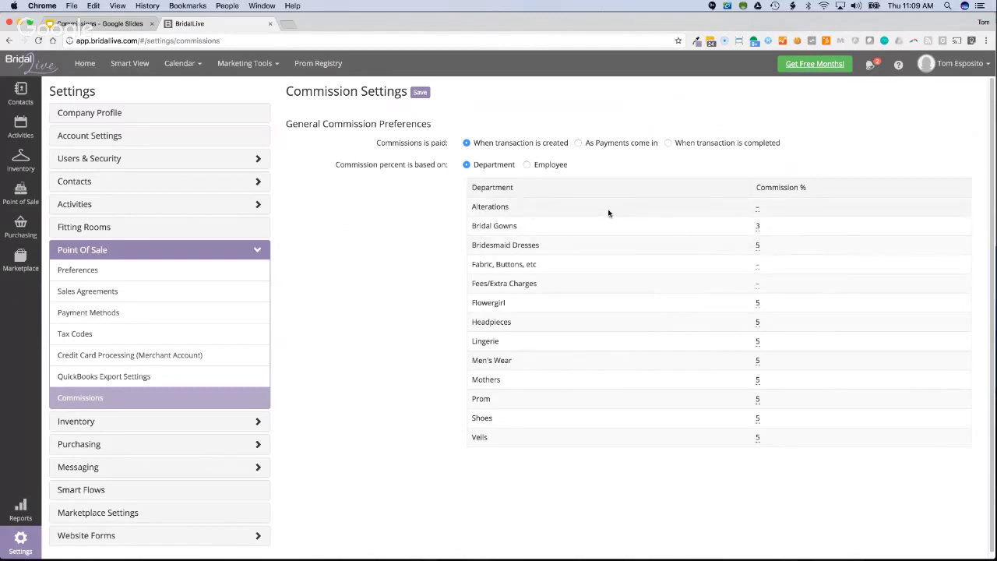
Create a new special order, saving the pending commission settings when leaving the page.
{"action": "mouse_move", "coordinate": [20, 196]}
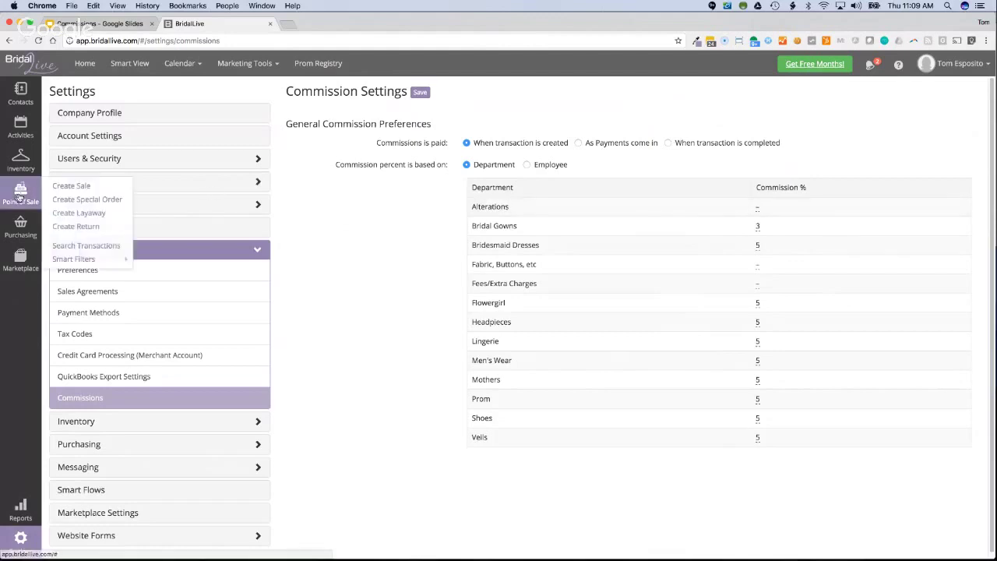
{"action": "left_click", "coordinate": [80, 199]}
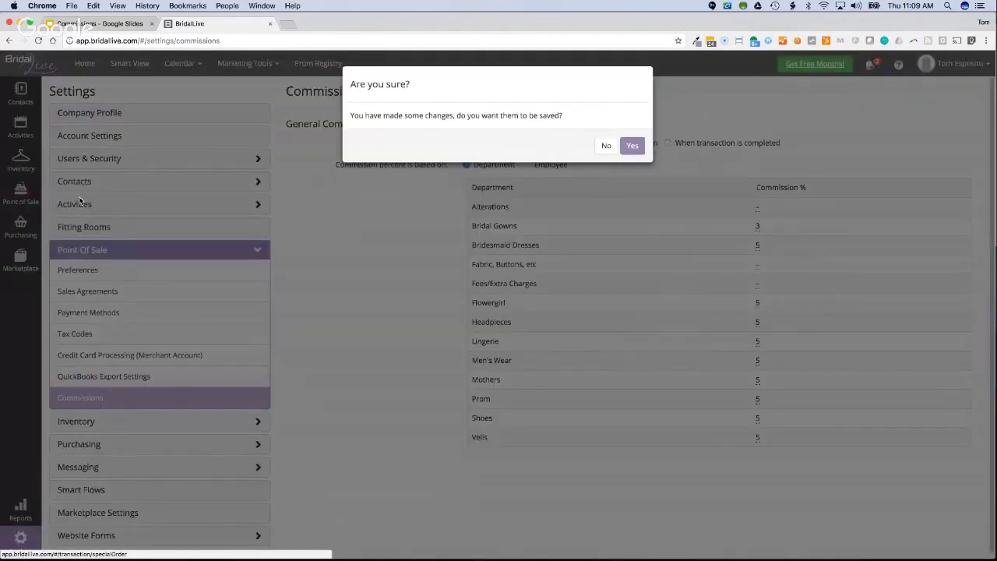
{"action": "left_click", "coordinate": [606, 146]}
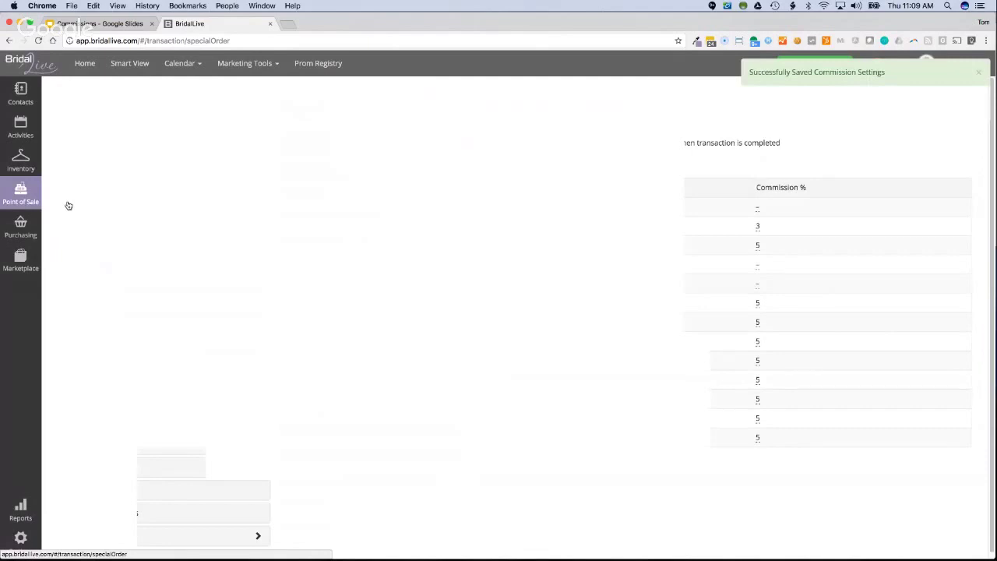
List the items for all vendors and departments and add the silver item 123 to the special order.
{"action": "left_click", "coordinate": [376, 136]}
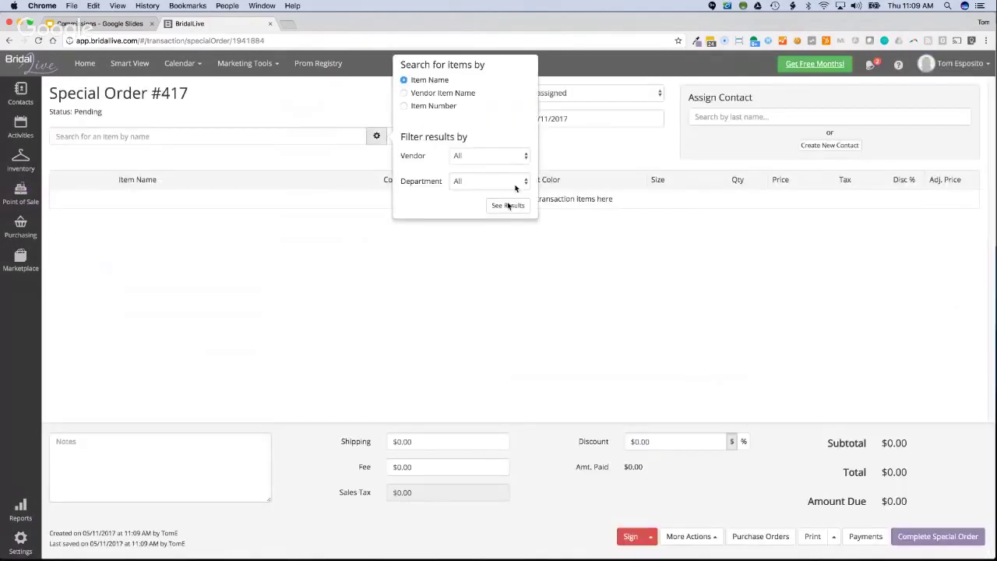
{"action": "left_click", "coordinate": [508, 204]}
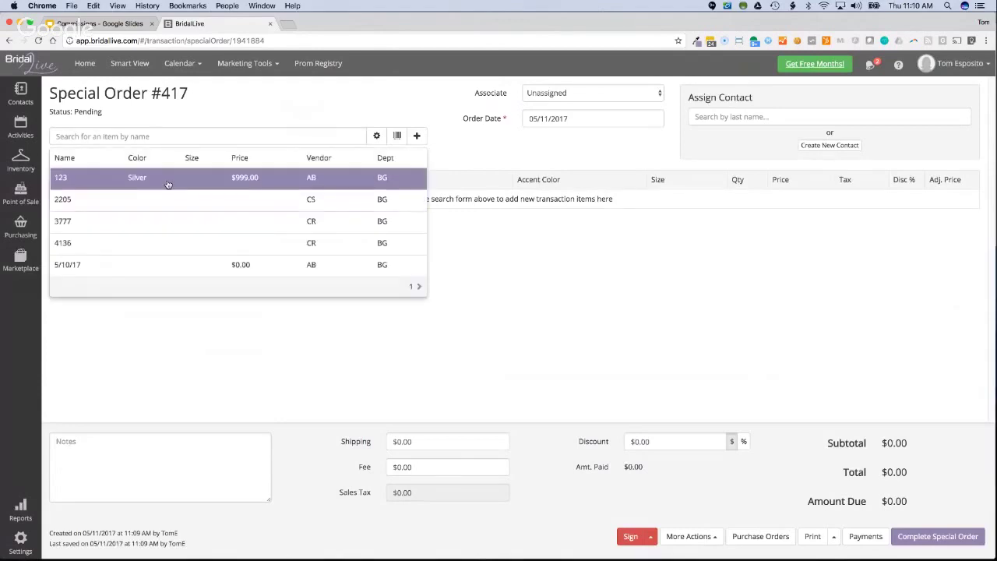
{"action": "left_click", "coordinate": [167, 184]}
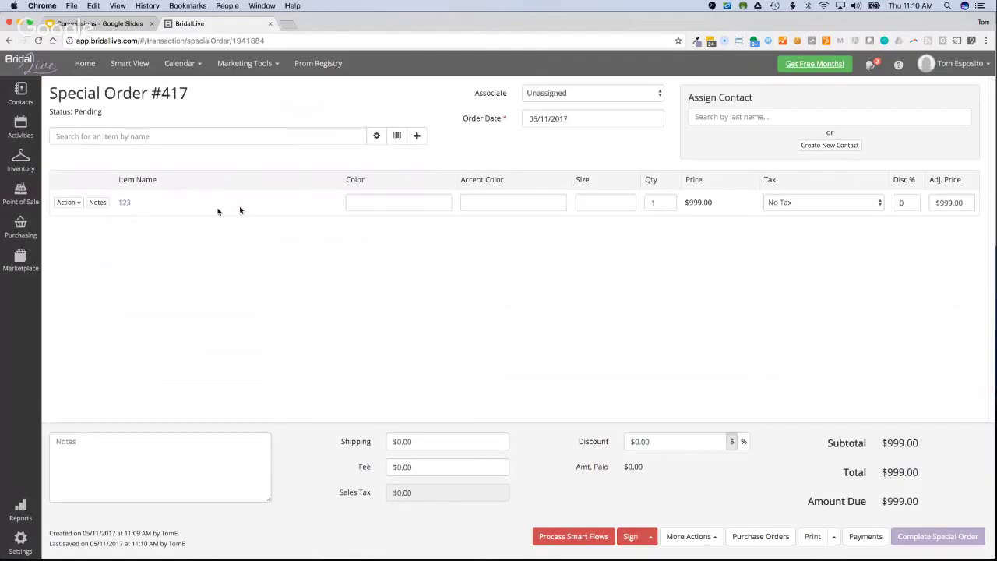
Assign an existing customer to the order through a last-name search, and choose the seamstress as its associate.
{"action": "left_click", "coordinate": [735, 117]}
{"action": "type", "text": "es"}
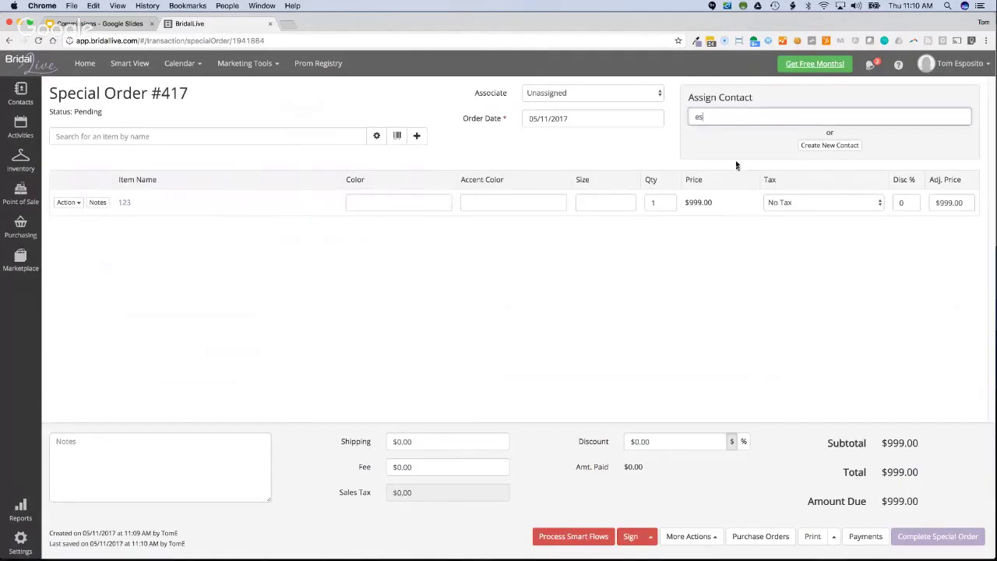
{"action": "left_click", "coordinate": [736, 236]}
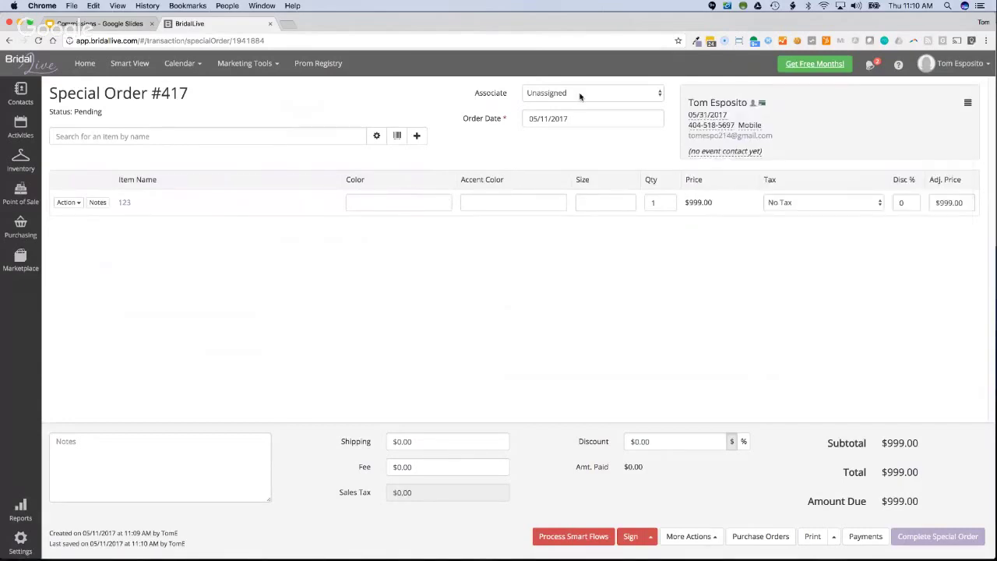
{"action": "left_click", "coordinate": [579, 94]}
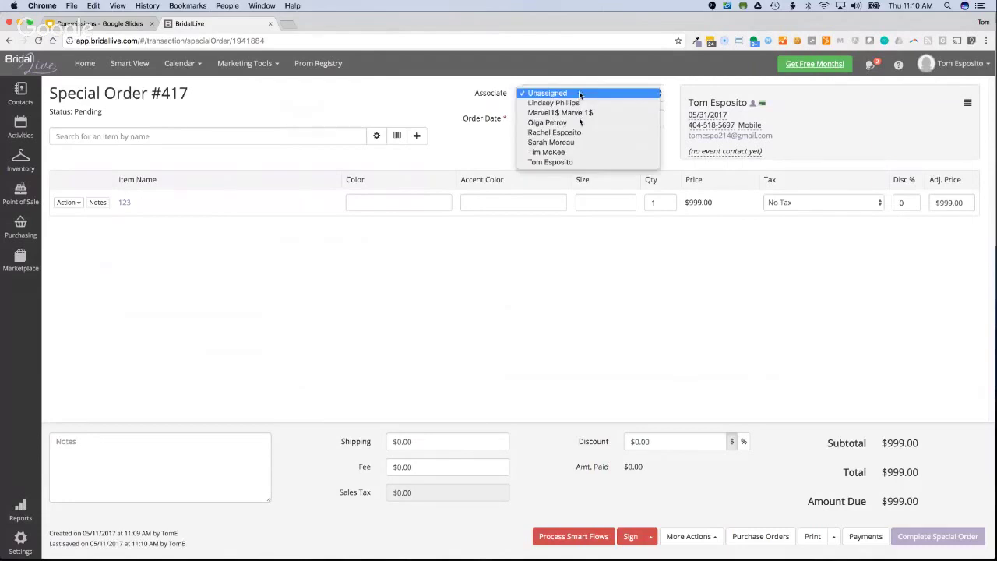
{"action": "left_click", "coordinate": [586, 123]}
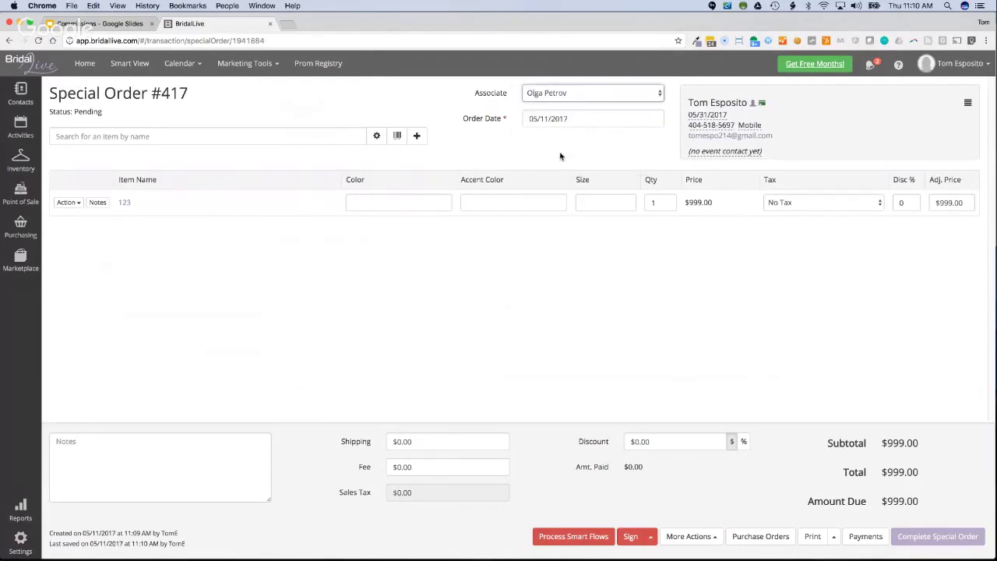
Process the preselected Bridal Gown Sold smart flows, and sign and accept the special order agreement with a freehand stroke.
{"action": "left_click", "coordinate": [581, 535]}
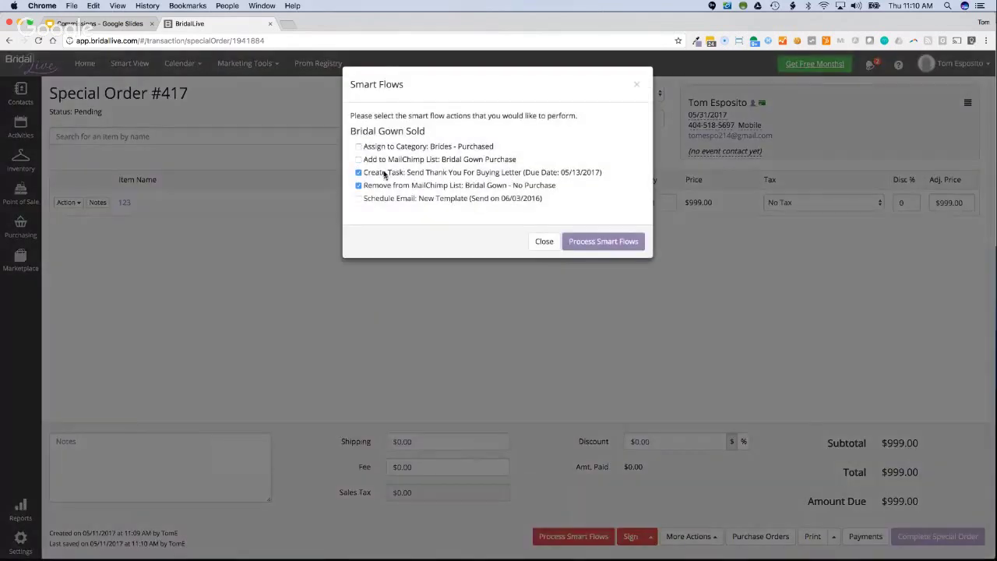
{"action": "left_click", "coordinate": [602, 241]}
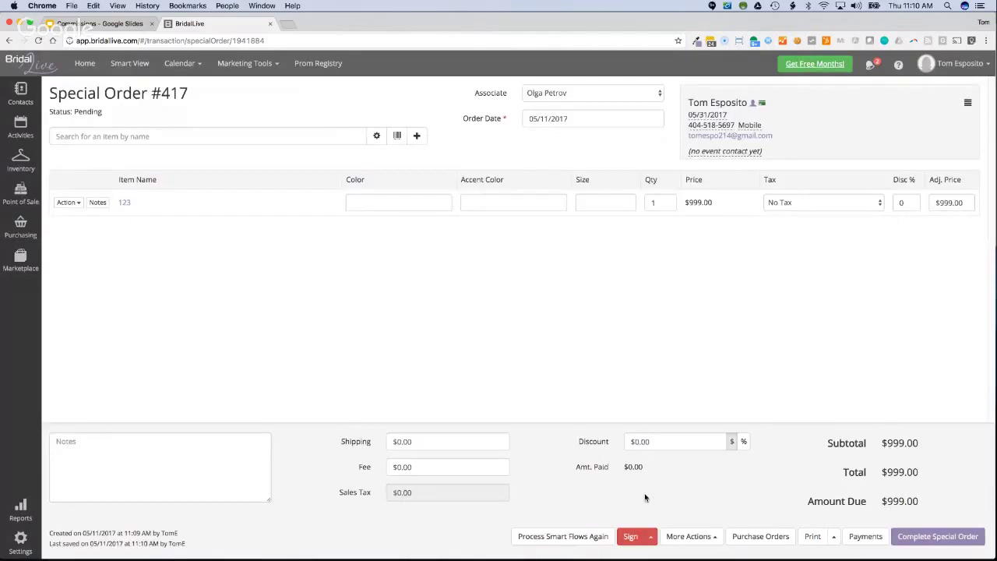
{"action": "left_click", "coordinate": [630, 535]}
{"action": "left_click_drag", "start_coordinate": [574, 425], "coordinate": [667, 460]}
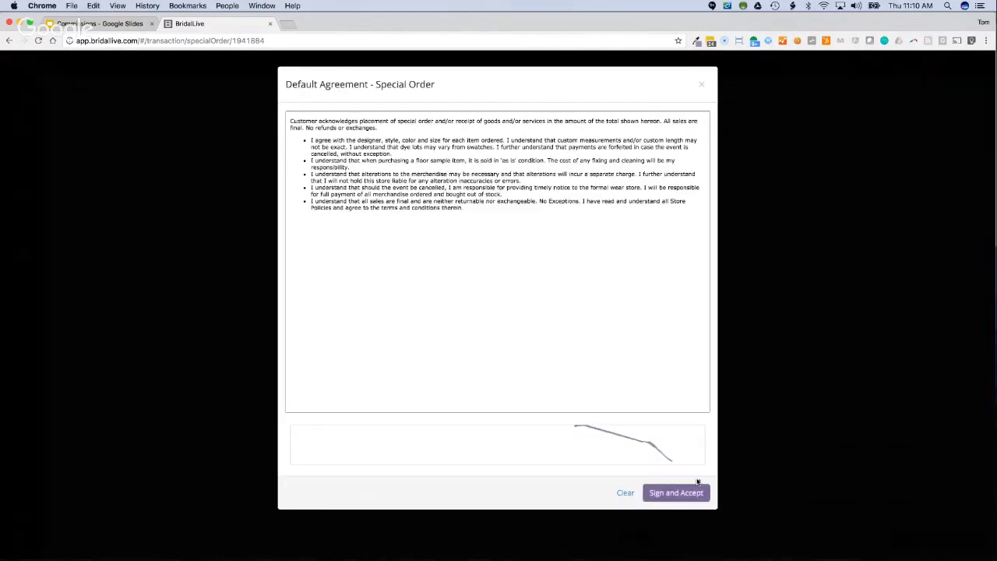
{"action": "left_click", "coordinate": [675, 492]}
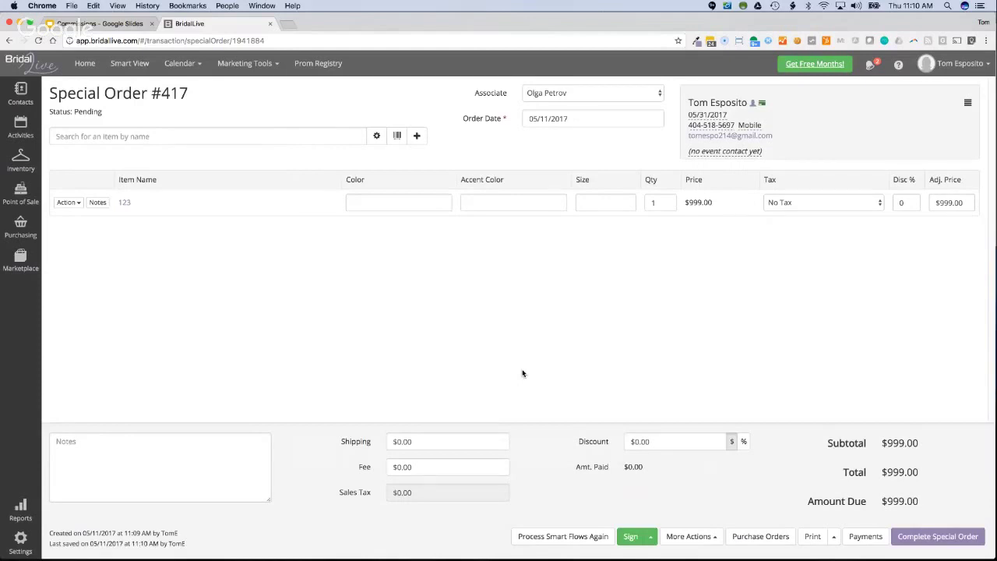
Set the color of item 123 in the special order to Silver.
{"action": "left_click", "coordinate": [420, 204]}
{"action": "left_click", "coordinate": [413, 235]}
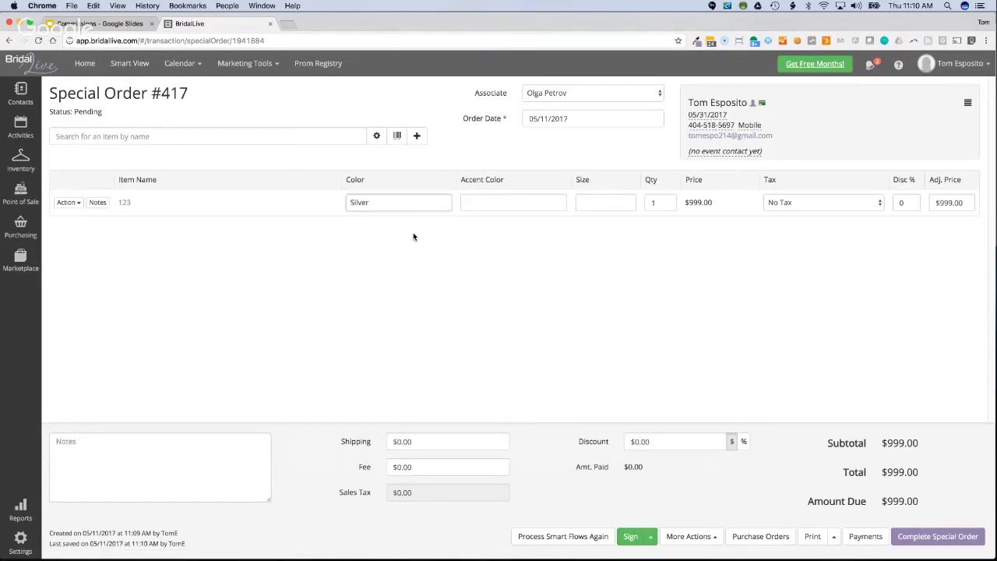
{"action": "left_click", "coordinate": [557, 283]}
Try the No Commission on this transaction option in the order's commission settings, clear it again and close without saving.
{"action": "left_click", "coordinate": [685, 543]}
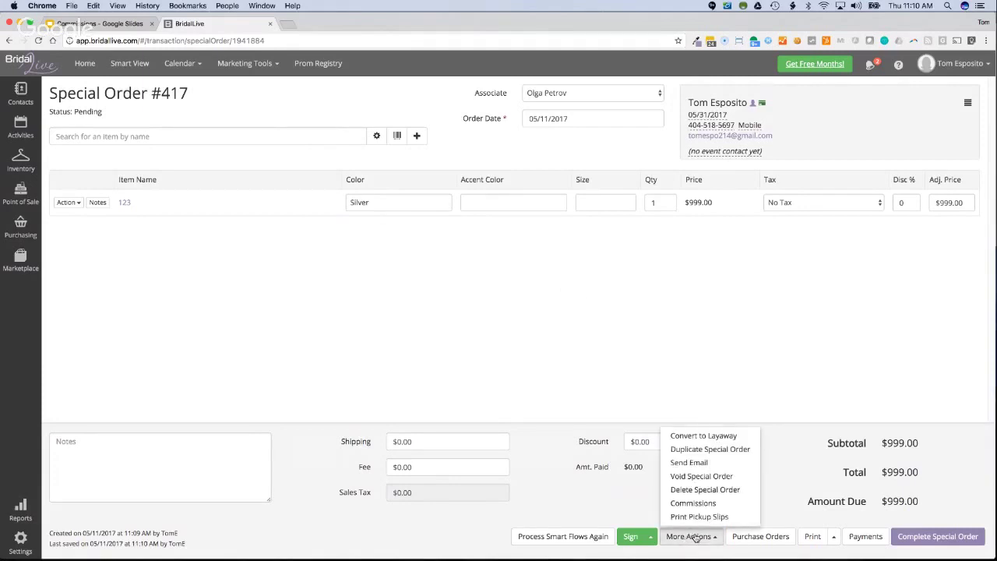
{"action": "left_click", "coordinate": [693, 503]}
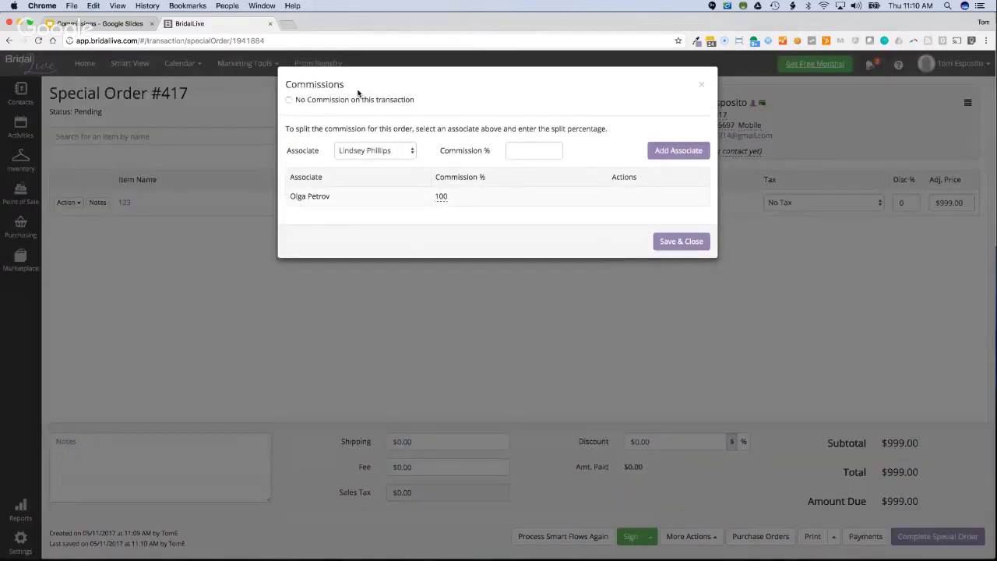
{"action": "left_click", "coordinate": [372, 100]}
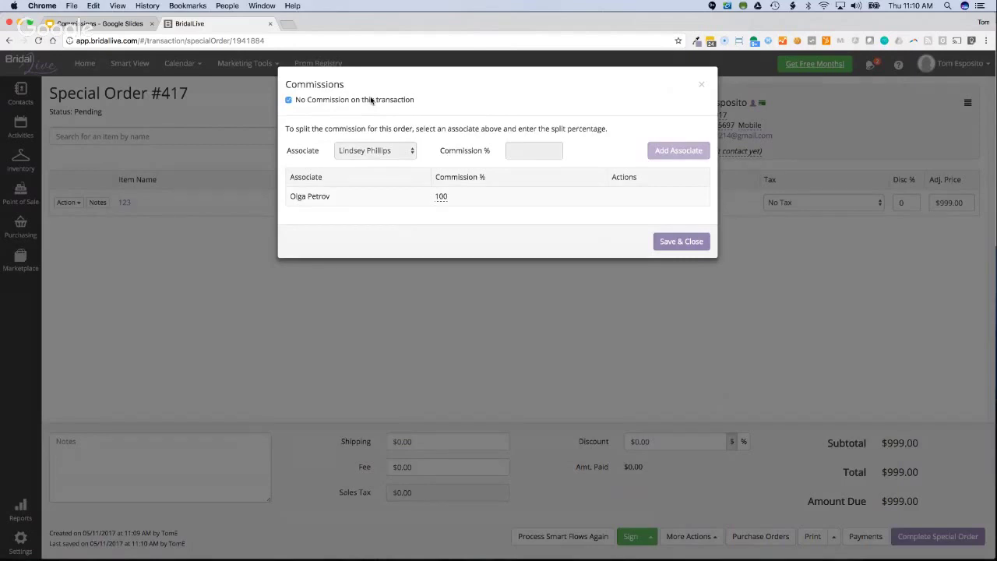
{"action": "left_click", "coordinate": [371, 99]}
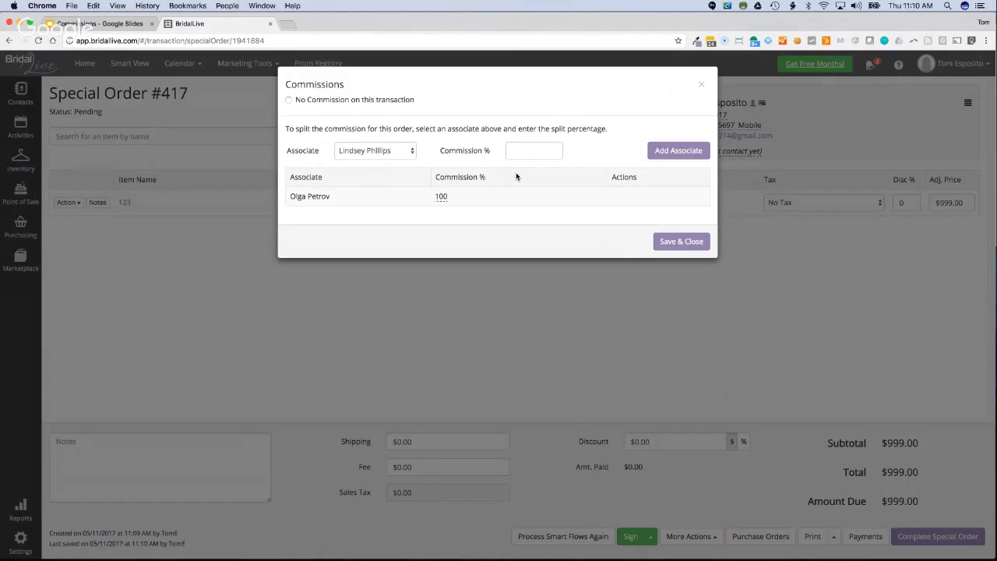
{"action": "left_click", "coordinate": [337, 101]}
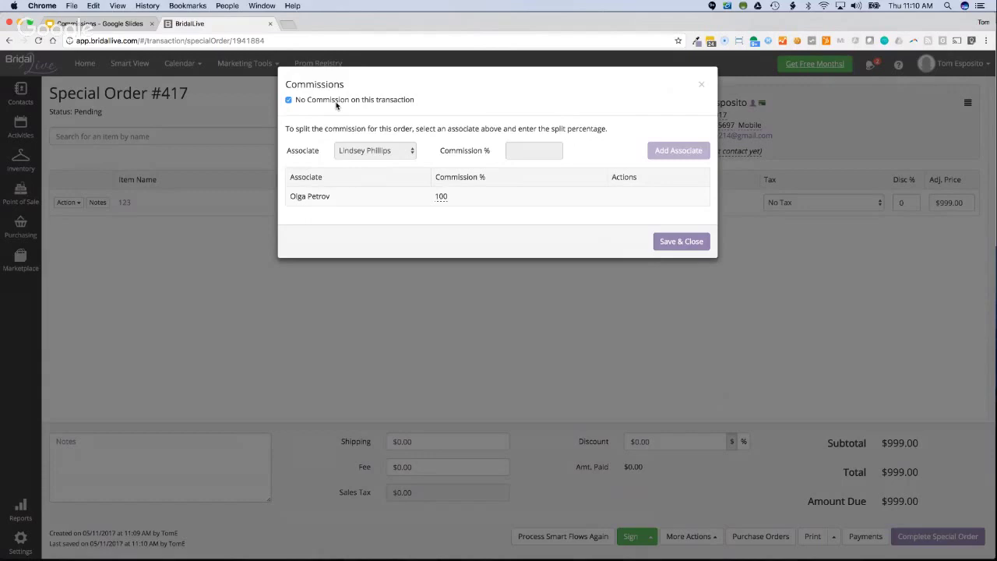
{"action": "left_click", "coordinate": [337, 102]}
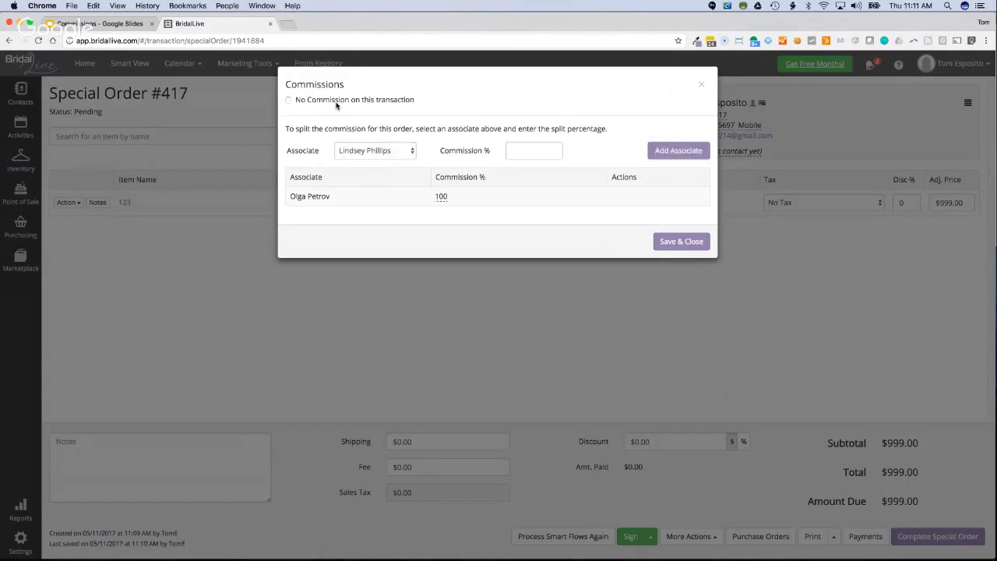
{"action": "left_click", "coordinate": [700, 85]}
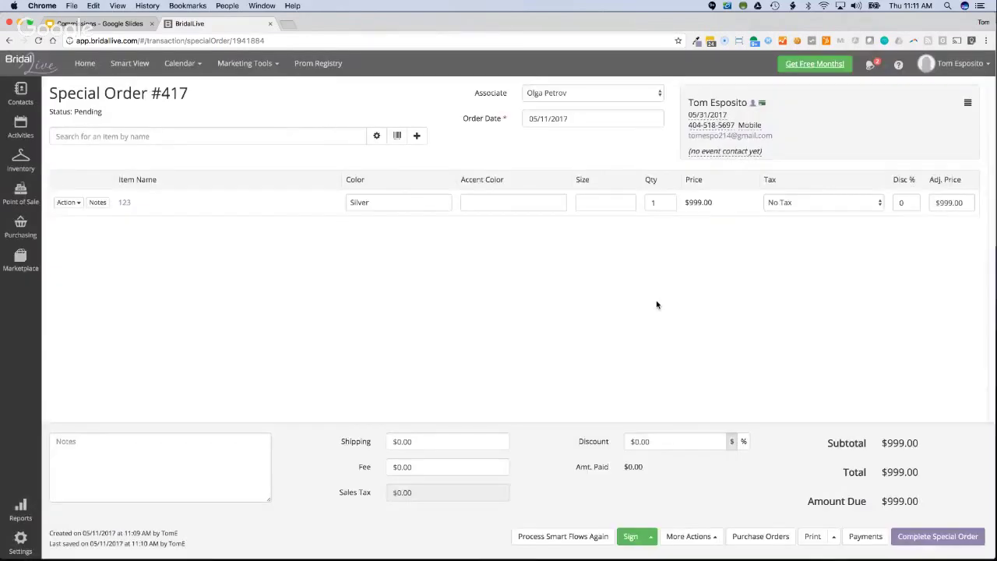
Disable commission for item 123 in the special order, and re-enable it.
{"action": "left_click", "coordinate": [76, 204]}
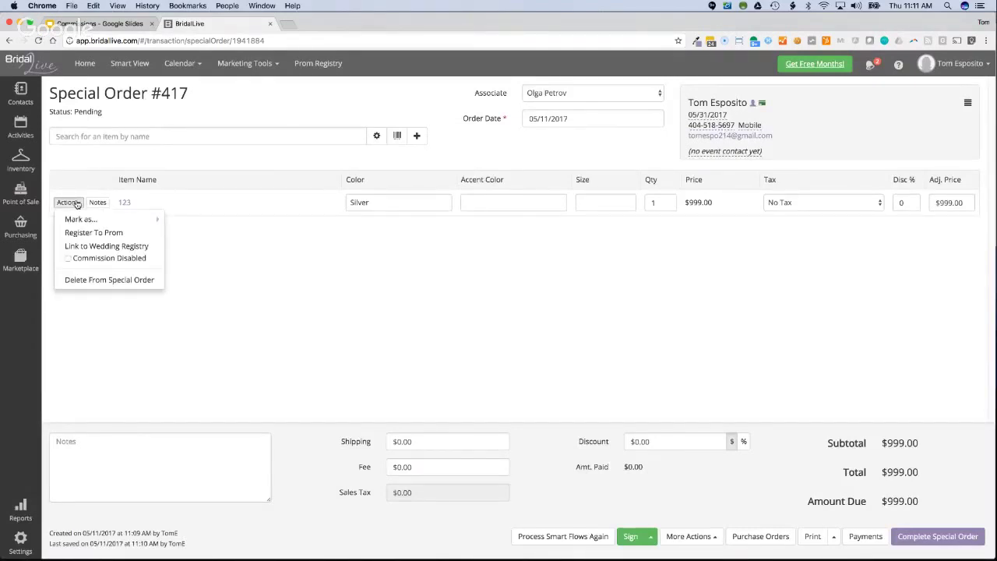
{"action": "left_click", "coordinate": [69, 259]}
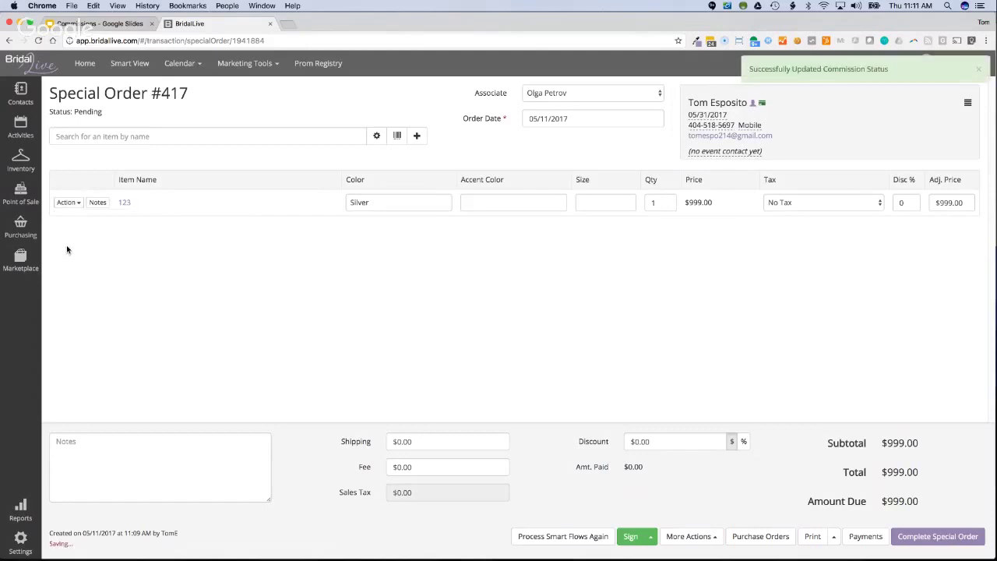
{"action": "left_click", "coordinate": [76, 202]}
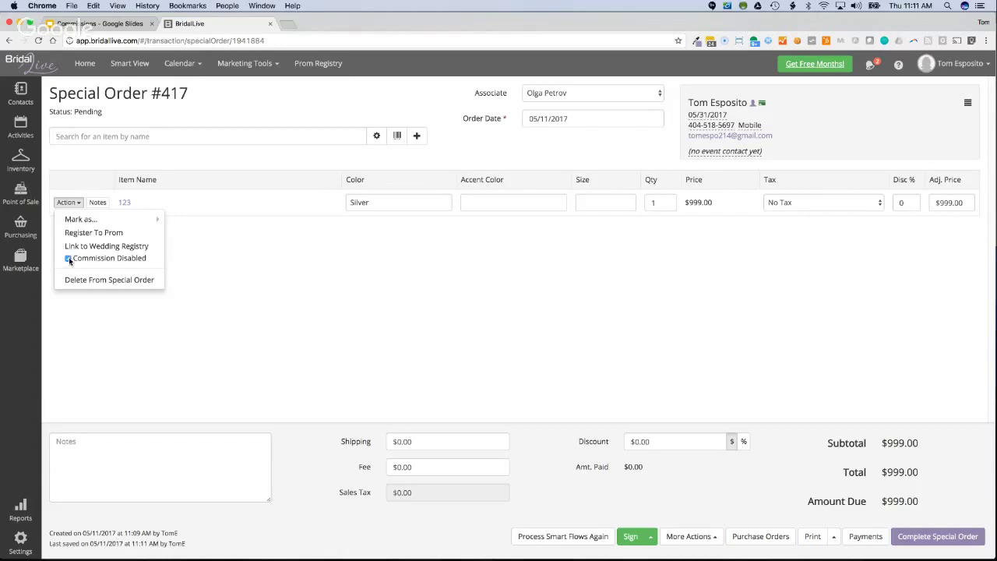
{"action": "left_click", "coordinate": [215, 223]}
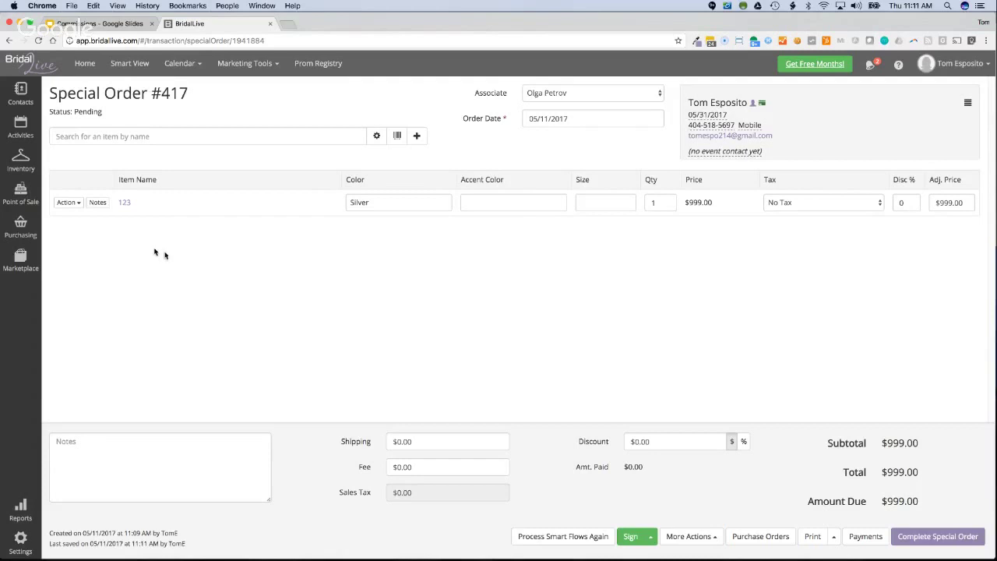
{"action": "left_click", "coordinate": [74, 203]}
{"action": "left_click", "coordinate": [69, 259]}
Open the Commission Item Journal from the associate reports.
{"action": "left_click", "coordinate": [23, 507]}
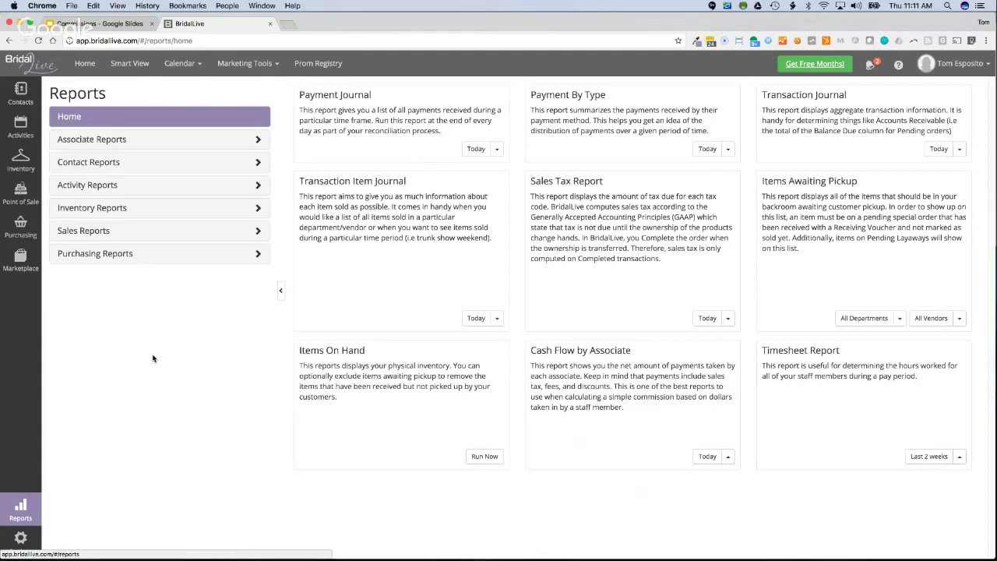
{"action": "left_click", "coordinate": [106, 140]}
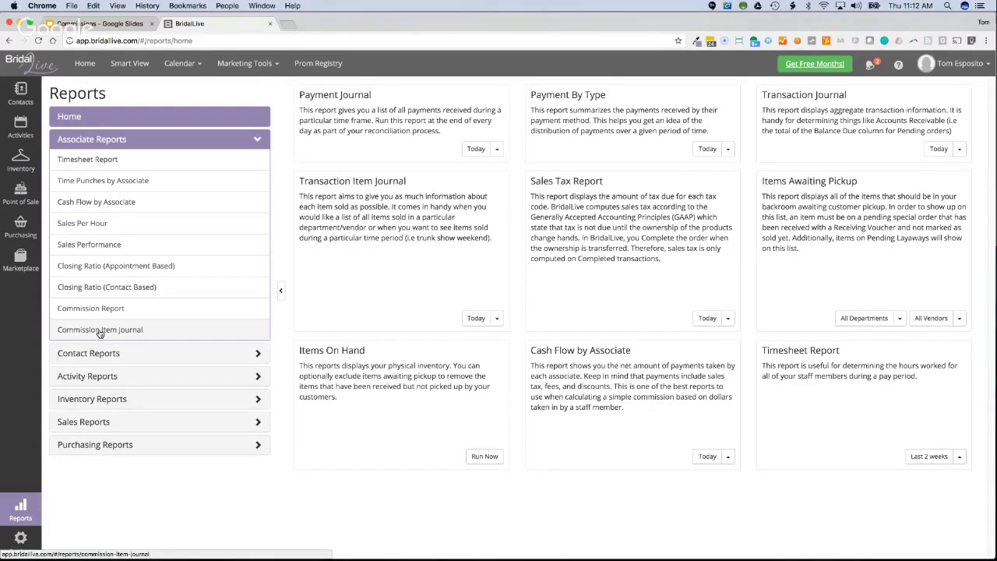
{"action": "left_click", "coordinate": [99, 330]}
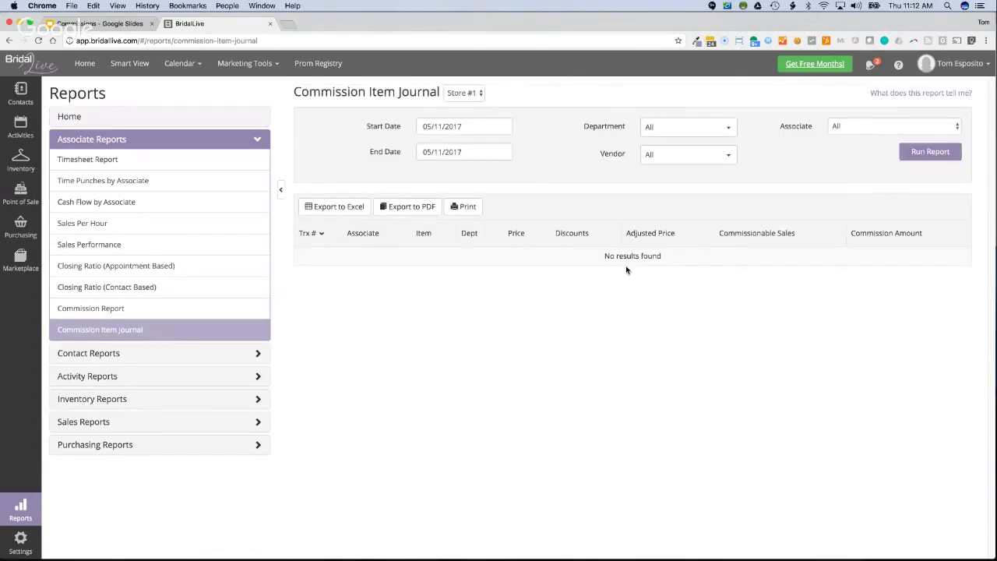
Run the Commission Item Journal for 05/11/2017 and examine the second order's department rate, price, commissionable sales and commission amount.
{"action": "left_click", "coordinate": [931, 153]}
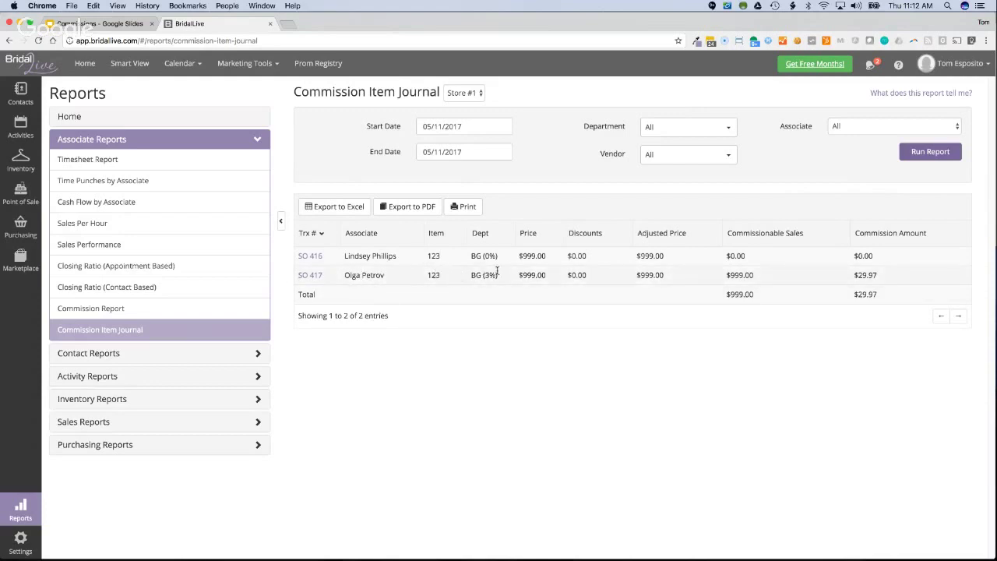
{"action": "left_click_drag", "start_coordinate": [883, 276], "coordinate": [844, 277]}
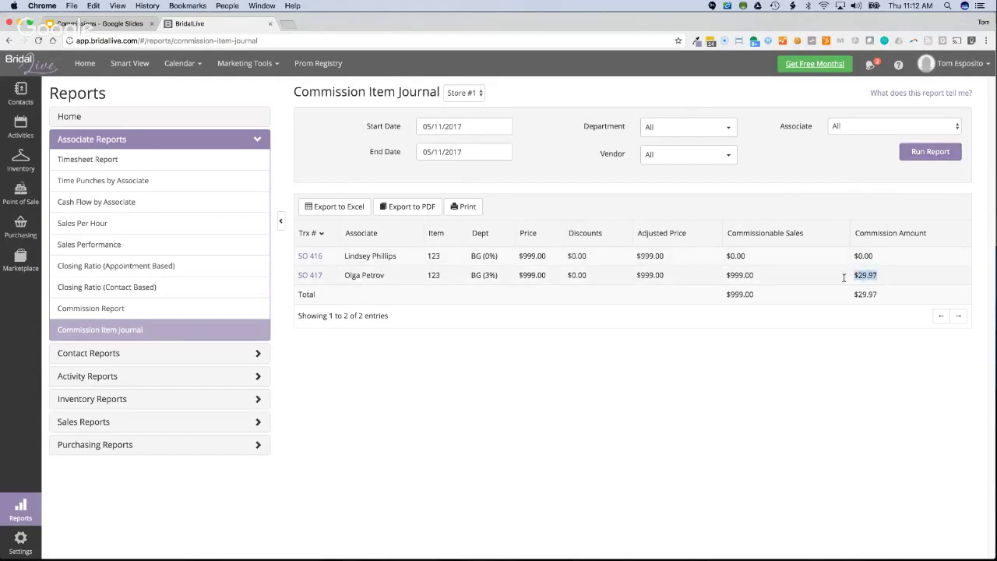
{"action": "left_click", "coordinate": [412, 279]}
{"action": "left_click_drag", "start_coordinate": [470, 275], "coordinate": [538, 275]}
{"action": "left_click_drag", "start_coordinate": [753, 274], "coordinate": [729, 277]}
{"action": "left_click", "coordinate": [877, 273]}
Limit the Commission Item Journal to the Bridal Gowns and Bridesmaid Dresses departments, keeping all vendors.
{"action": "left_click", "coordinate": [660, 129]}
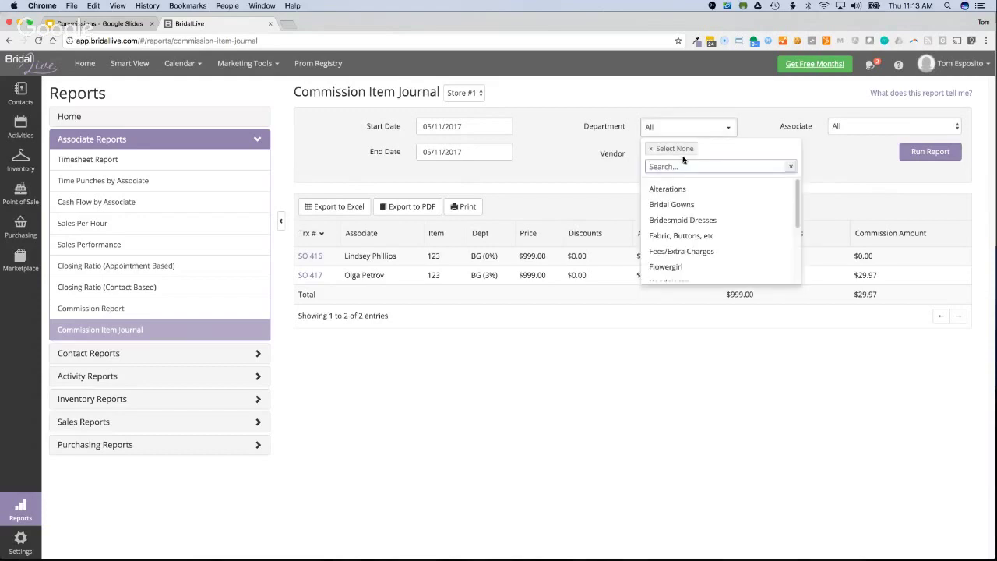
{"action": "left_click", "coordinate": [685, 207]}
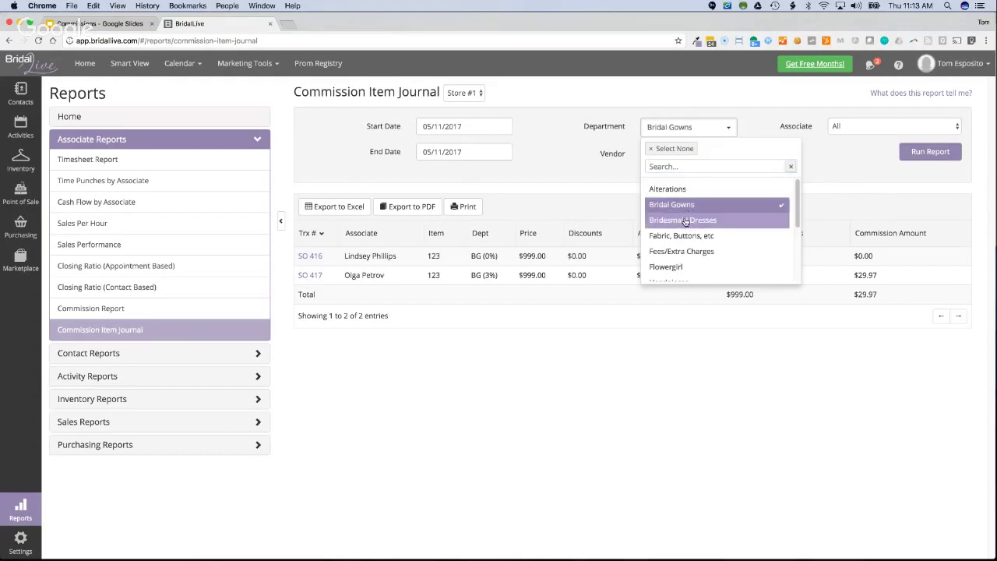
{"action": "left_click", "coordinate": [685, 221]}
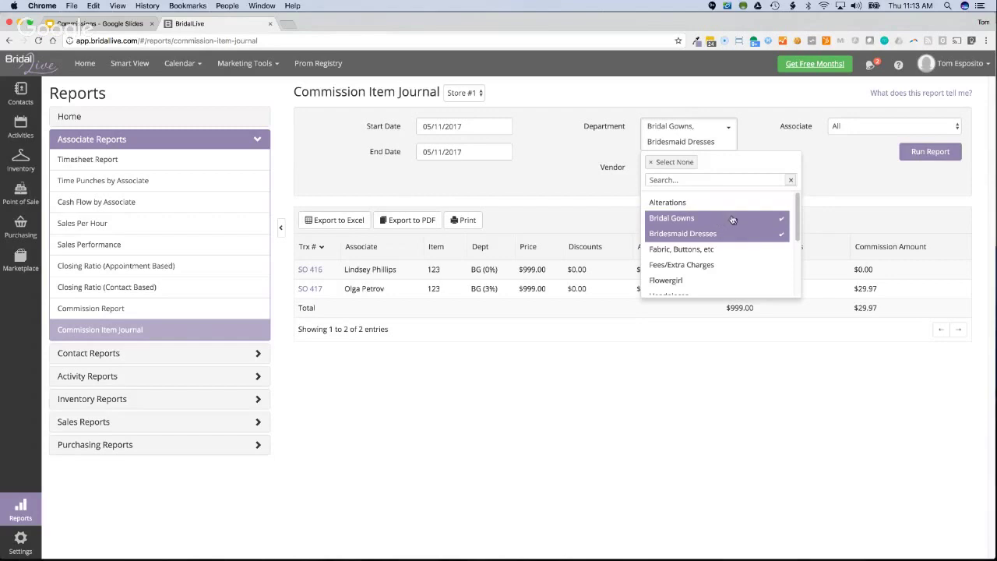
{"action": "left_click", "coordinate": [818, 217]}
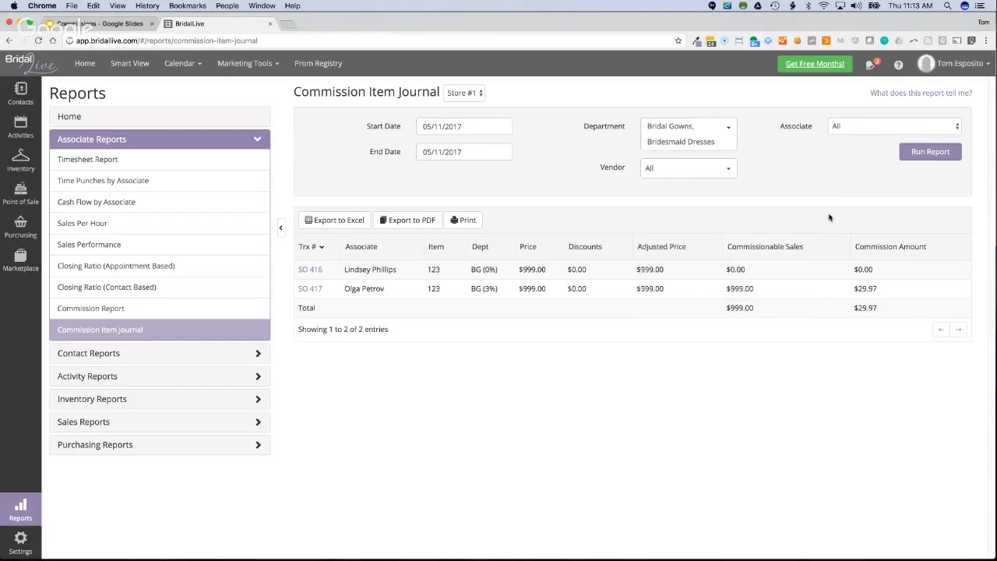
{"action": "left_click", "coordinate": [707, 177]}
{"action": "left_click", "coordinate": [814, 164]}
Filter the Commission Item Journal by the associate assigned to the second listed order and run the report.
{"action": "left_click", "coordinate": [845, 202]}
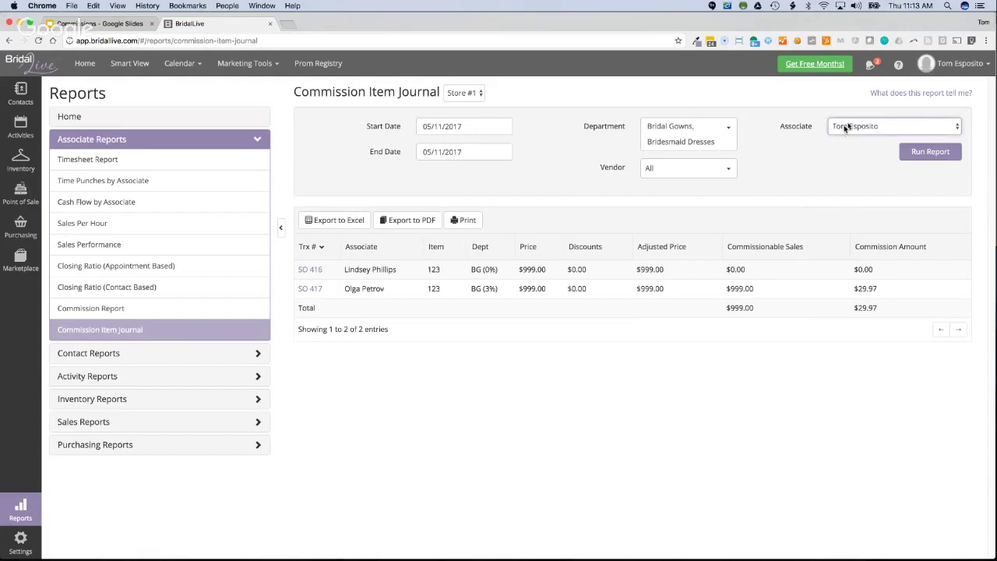
{"action": "left_click", "coordinate": [856, 126]}
{"action": "left_click", "coordinate": [839, 191]}
{"action": "left_click", "coordinate": [928, 154]}
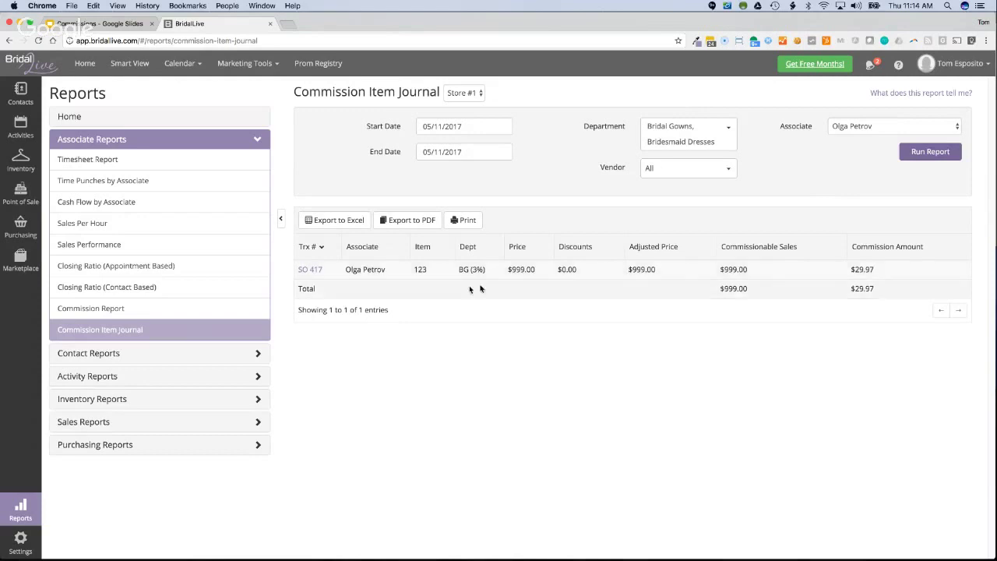
Run the Commission Report for all associates, and run it again for 05/01/2017 to 05/15/2017.
{"action": "left_click", "coordinate": [130, 309]}
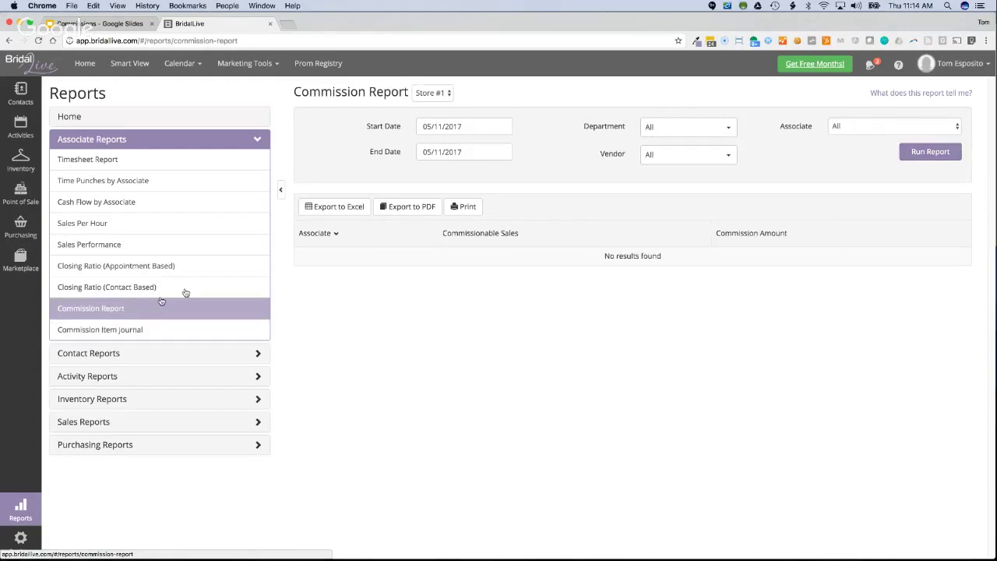
{"action": "left_click", "coordinate": [911, 161]}
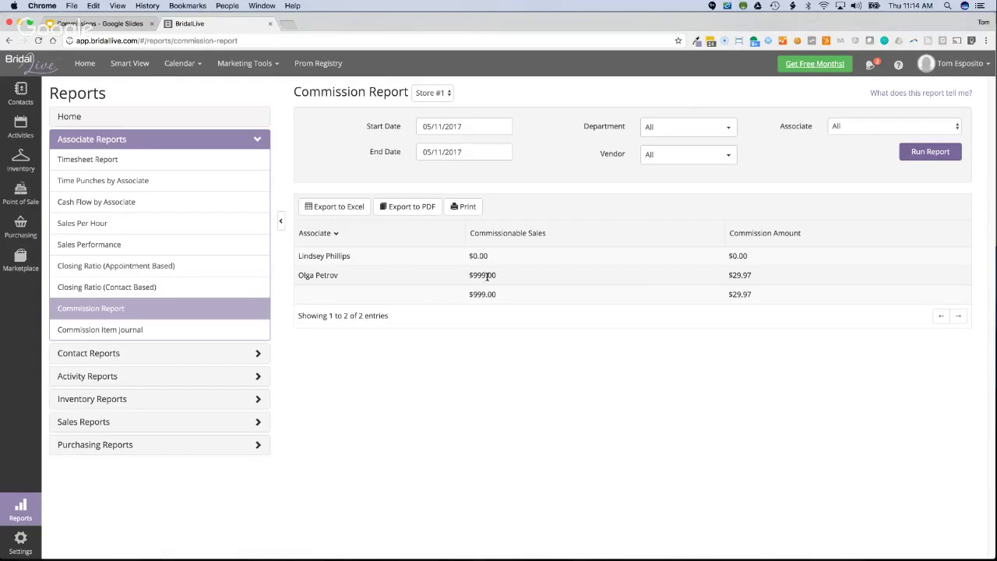
{"action": "left_click", "coordinate": [476, 126]}
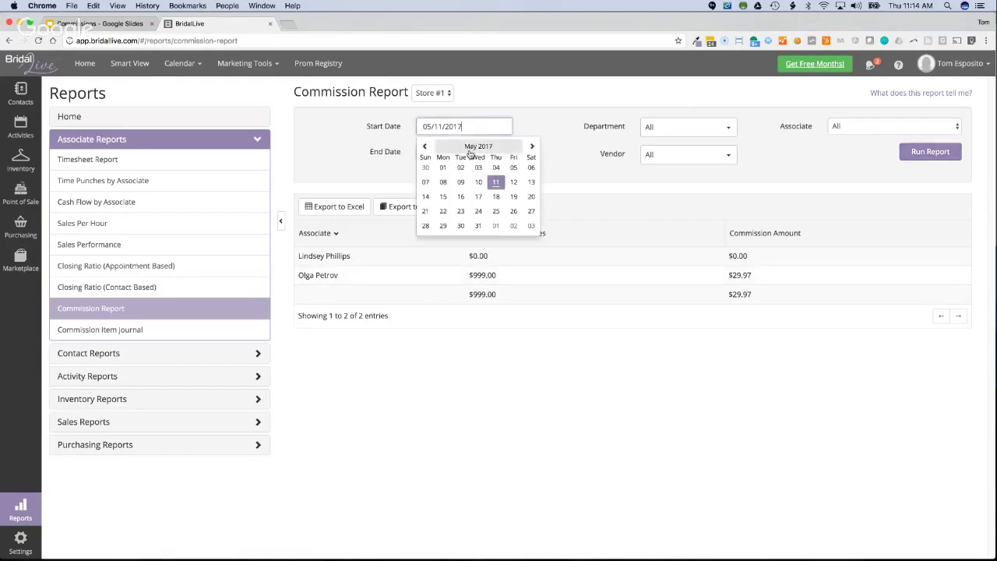
{"action": "left_click", "coordinate": [442, 167]}
{"action": "left_click", "coordinate": [452, 152]}
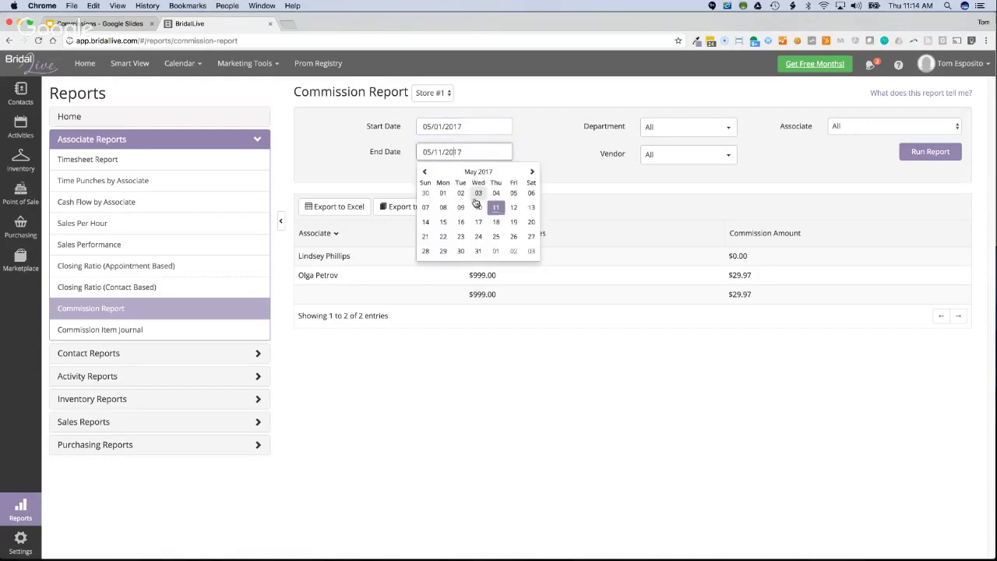
{"action": "left_click", "coordinate": [442, 222]}
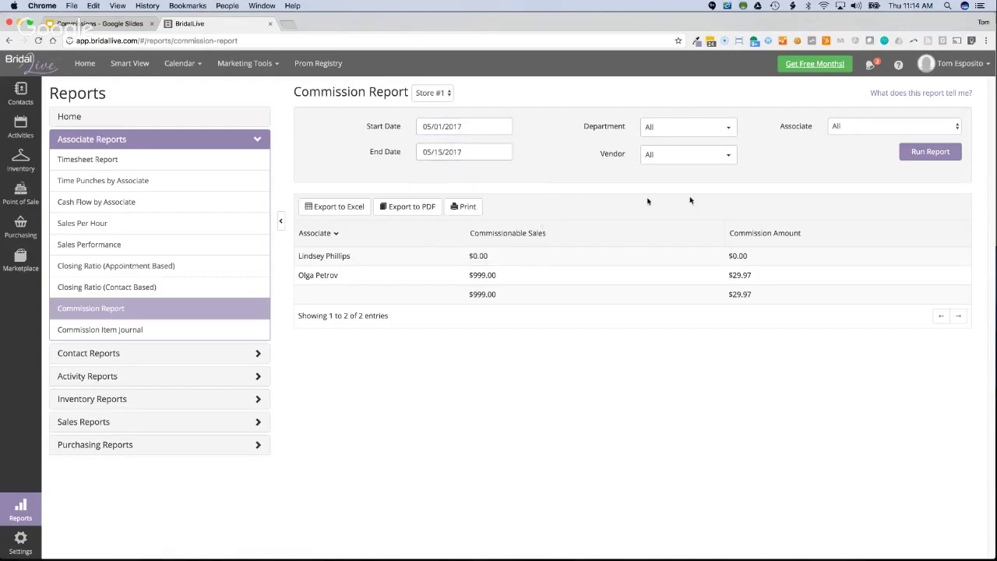
{"action": "left_click", "coordinate": [929, 152]}
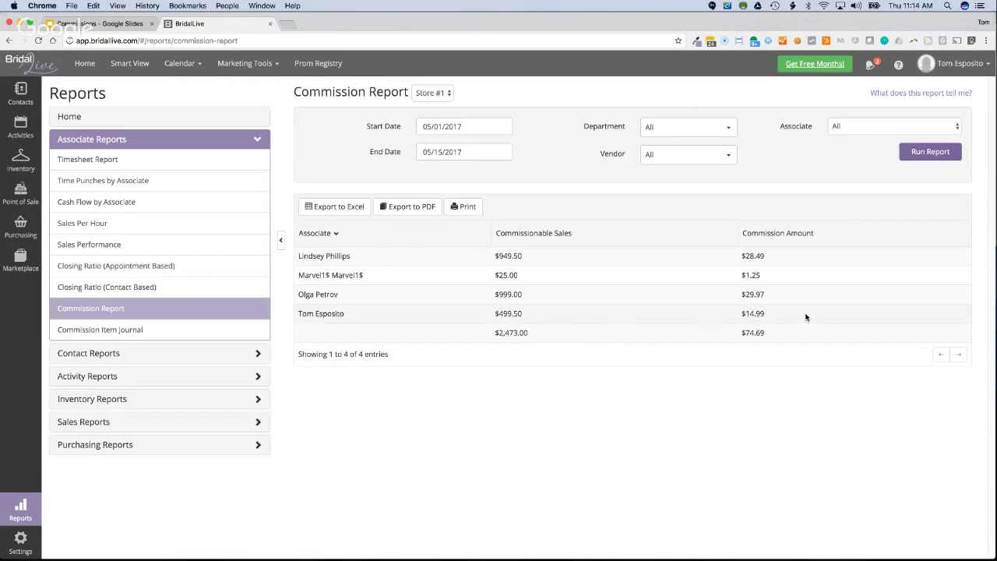
{"action": "left_click", "coordinate": [120, 331]}
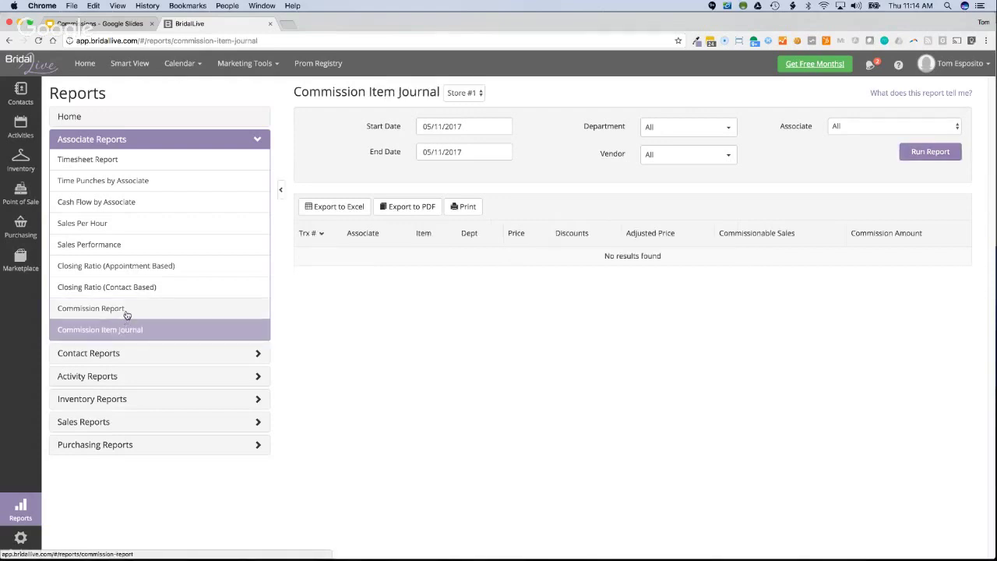
{"action": "left_click", "coordinate": [125, 312]}
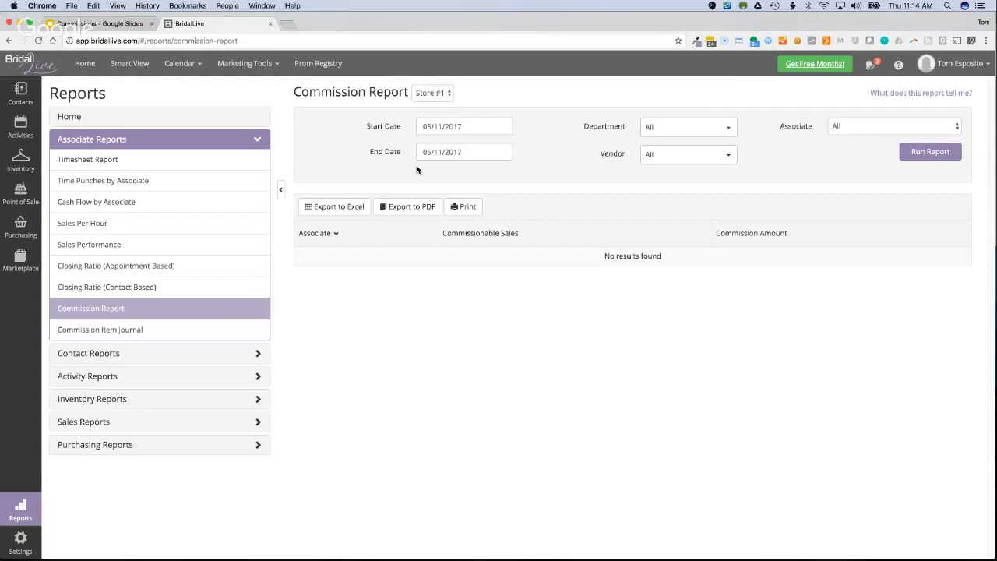
Open the commission settings of the most recent special order from the transaction search.
{"action": "mouse_move", "coordinate": [20, 195]}
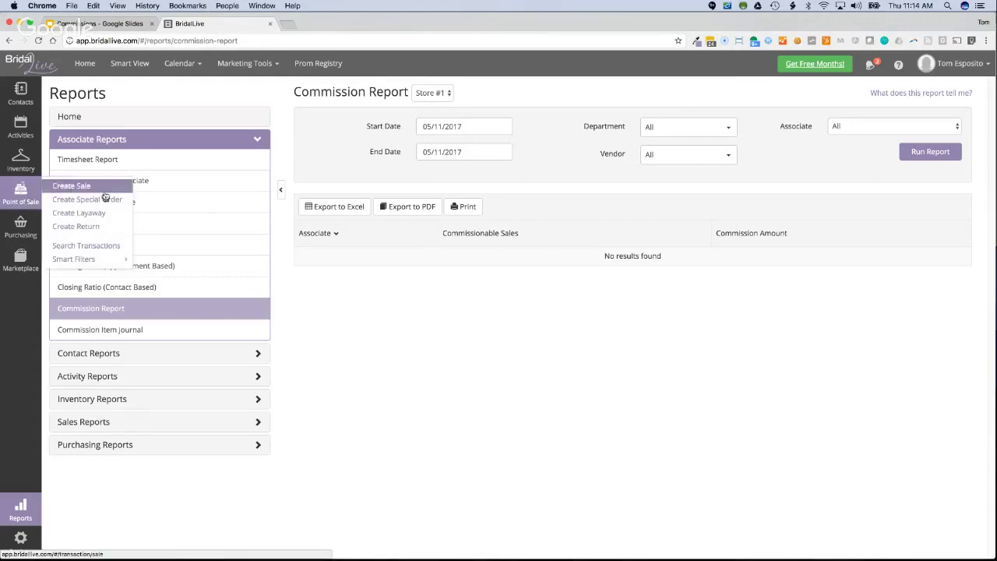
{"action": "left_click", "coordinate": [87, 246]}
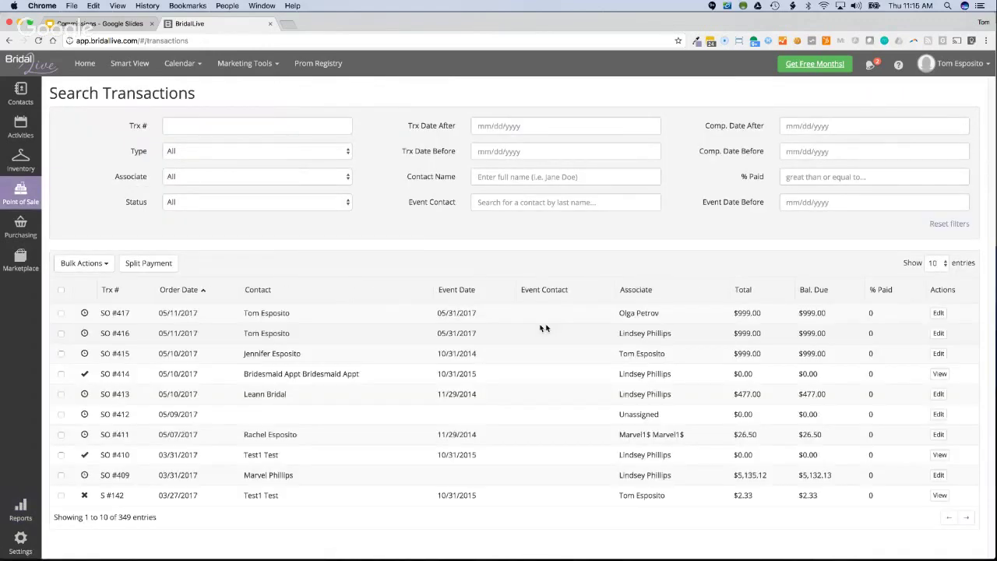
{"action": "left_click", "coordinate": [544, 319]}
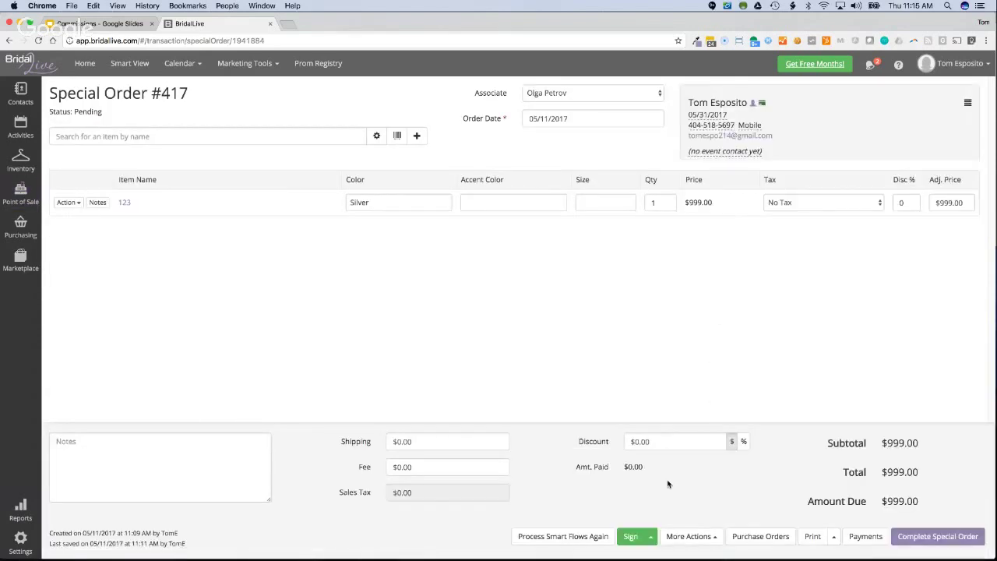
{"action": "left_click", "coordinate": [690, 536]}
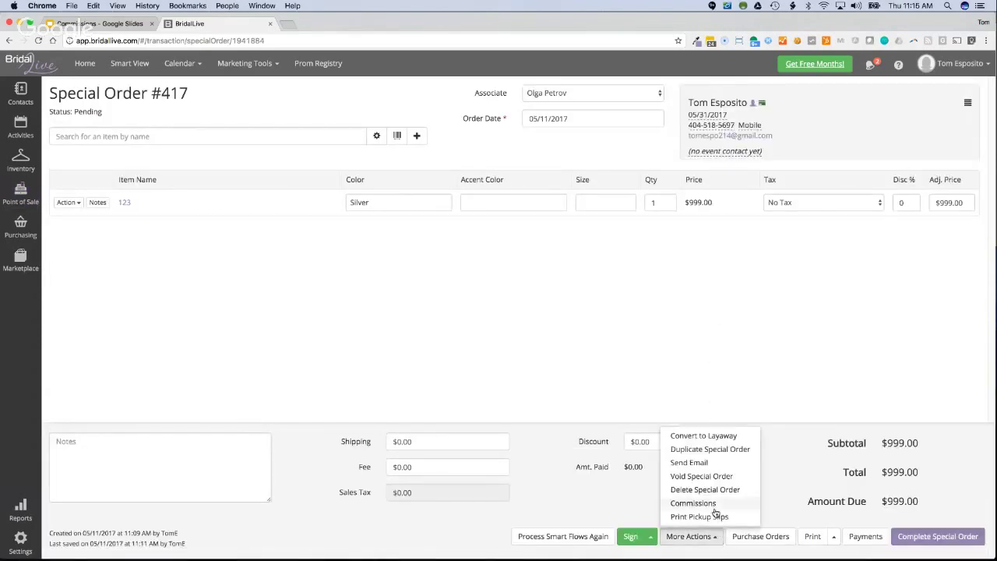
{"action": "left_click", "coordinate": [714, 506]}
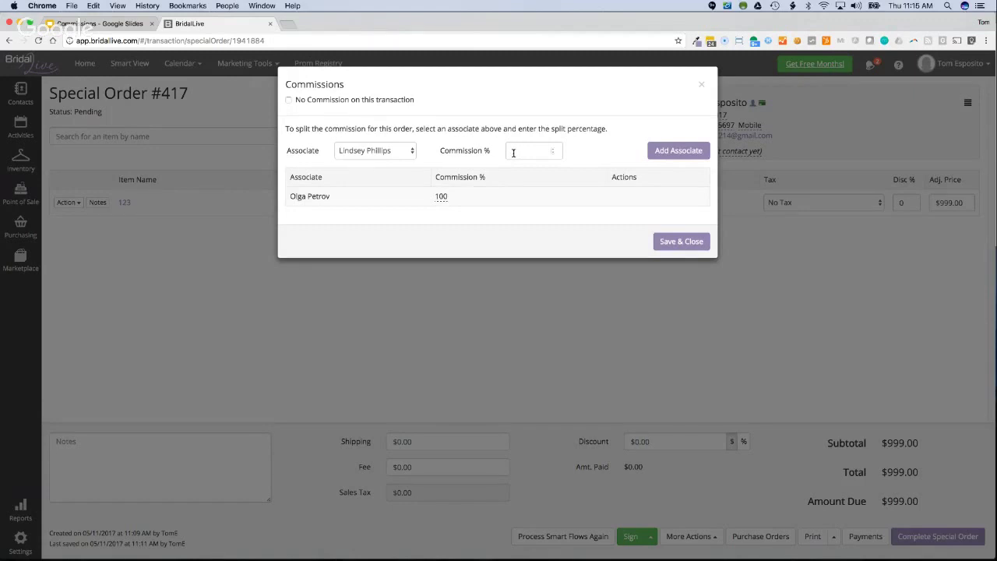
Set the assigned associate's commission share on the special order to 50%.
{"action": "left_click", "coordinate": [443, 199]}
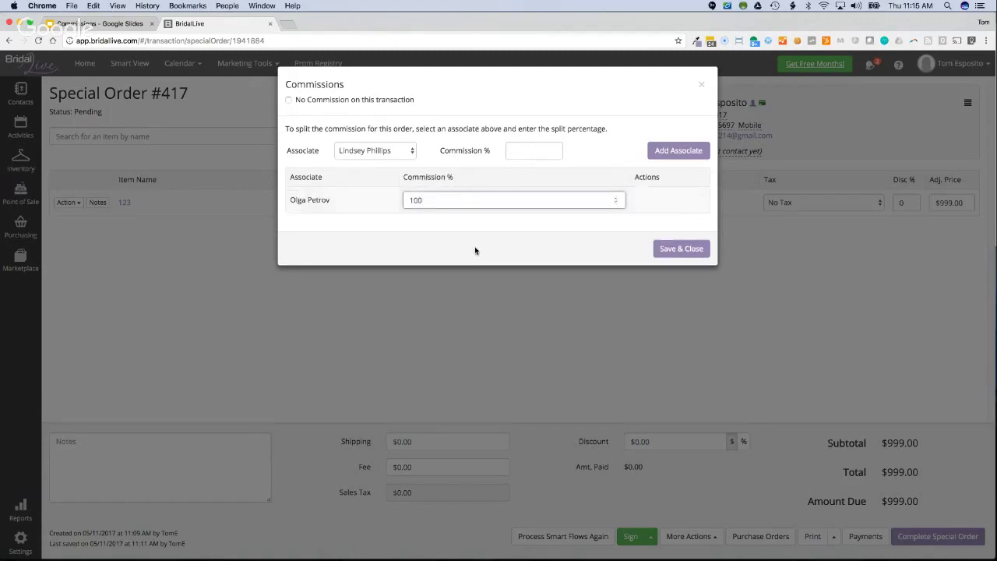
{"action": "key", "text": "BackSpace"}
{"action": "key", "text": "BackSpace"}
{"action": "key", "text": "BackSpace"}
{"action": "type", "text": "50"}
{"action": "key", "text": "Return"}
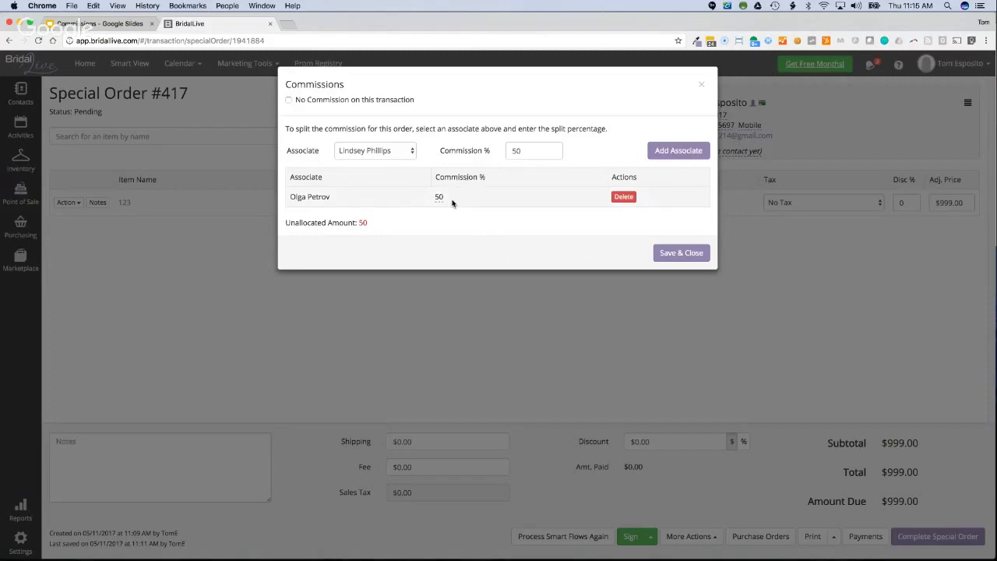
Add a second associate with the unallocated 50% commission share and save the split.
{"action": "double_click", "coordinate": [359, 225]}
{"action": "left_click", "coordinate": [391, 227]}
{"action": "left_click", "coordinate": [678, 150]}
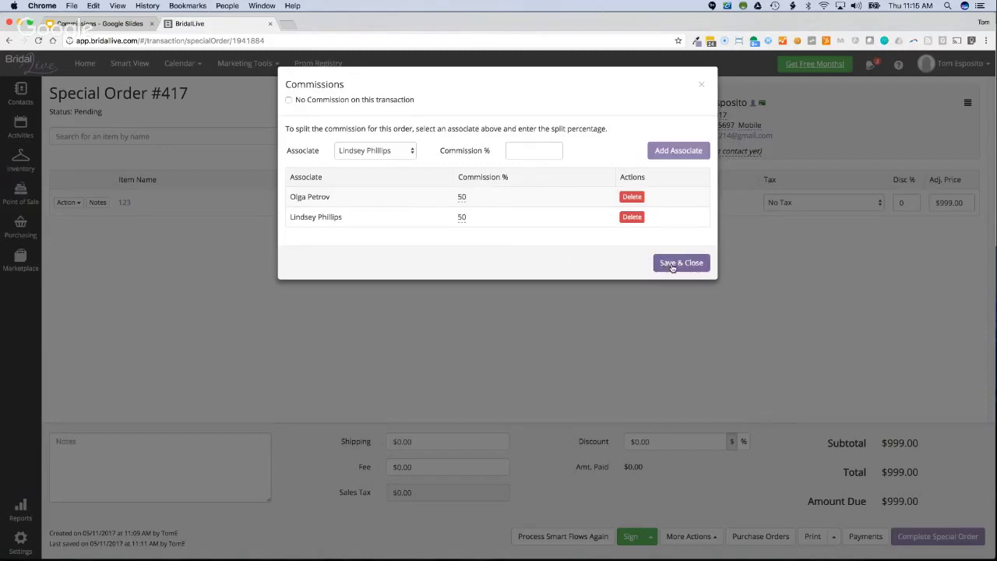
{"action": "left_click", "coordinate": [672, 267]}
Run the Commission Item Journal for 05/11/2017 and examine the department commission rates of the split order's two lines.
{"action": "left_click", "coordinate": [20, 508]}
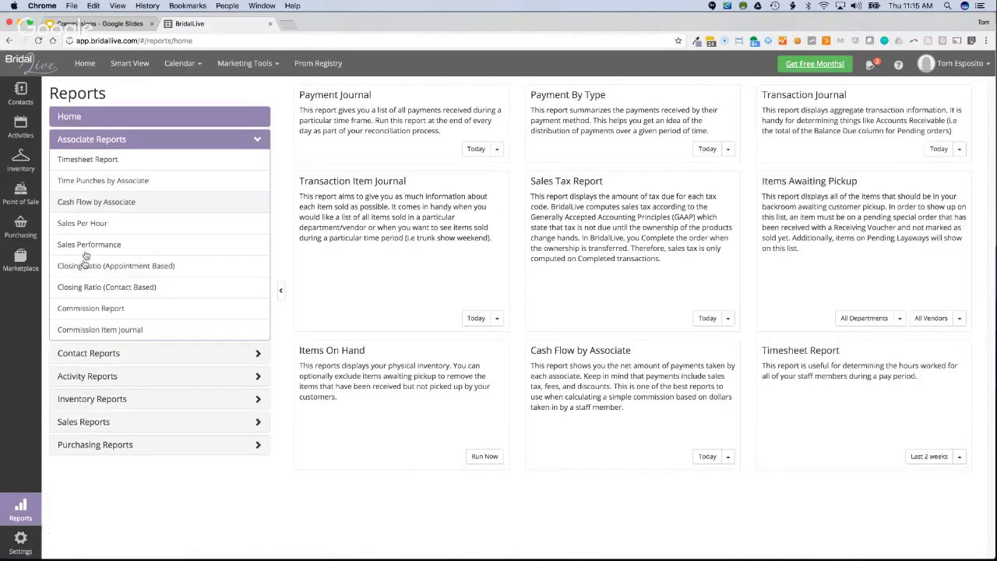
{"action": "left_click", "coordinate": [100, 330]}
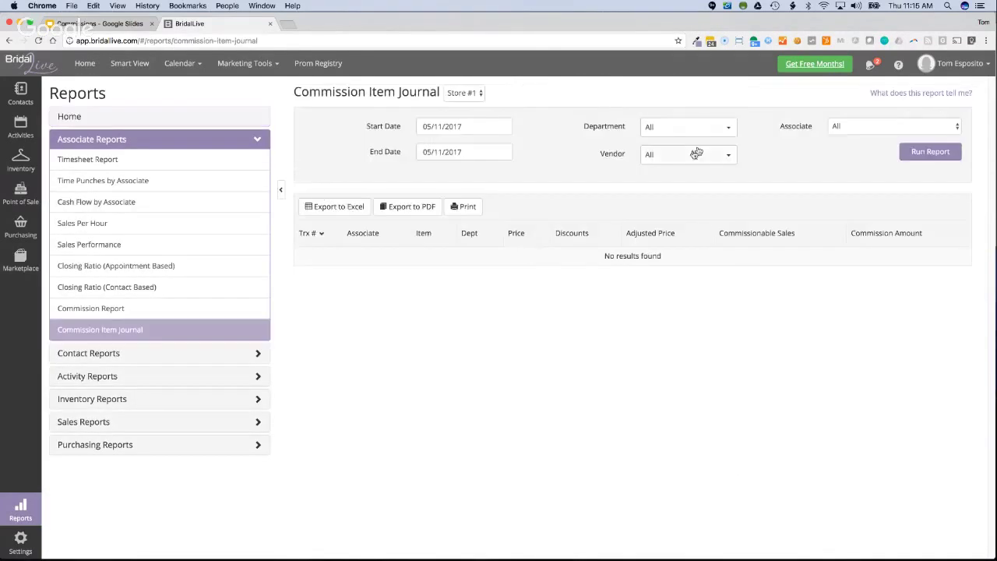
{"action": "left_click", "coordinate": [930, 151]}
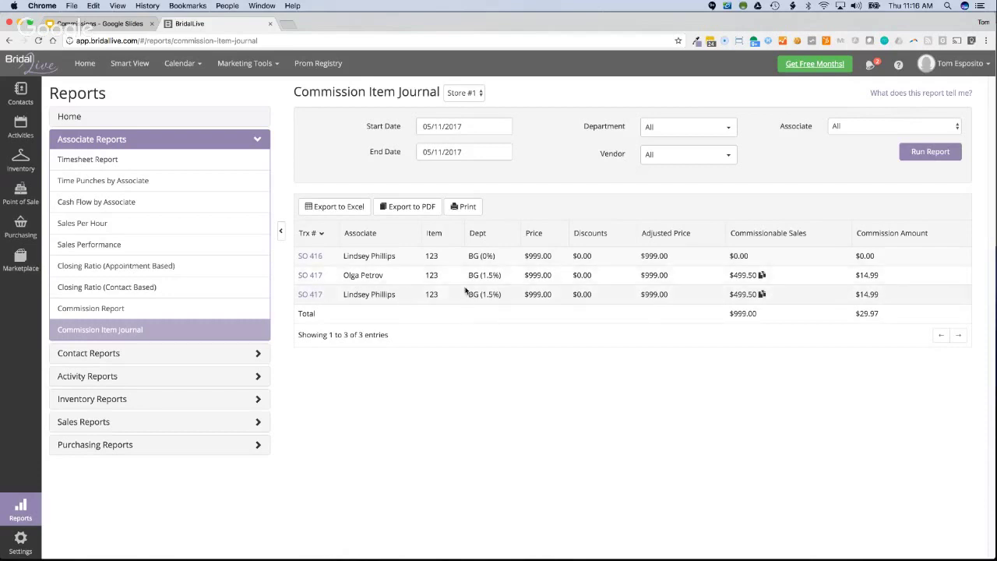
{"action": "mouse_move", "coordinate": [471, 275]}
{"action": "left_mouse_down"}
{"action": "mouse_move", "coordinate": [506, 276]}
{"action": "mouse_move", "coordinate": [491, 295]}
{"action": "mouse_move", "coordinate": [467, 294]}
{"action": "left_mouse_up"}
Run the Commission Report for 05/11/2017 across all associates, and return to the Commission Item Journal.
{"action": "left_click", "coordinate": [138, 307]}
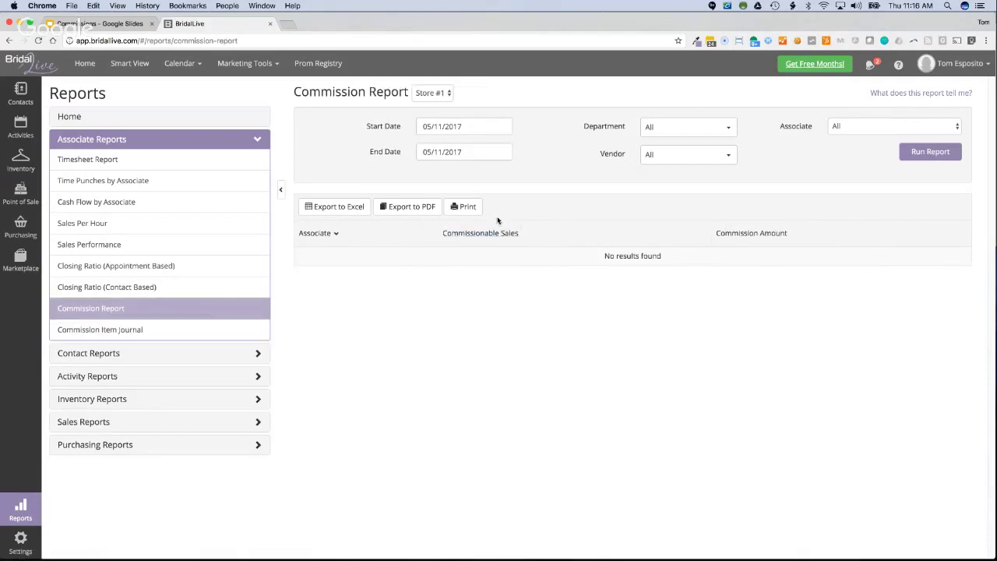
{"action": "left_click", "coordinate": [920, 153]}
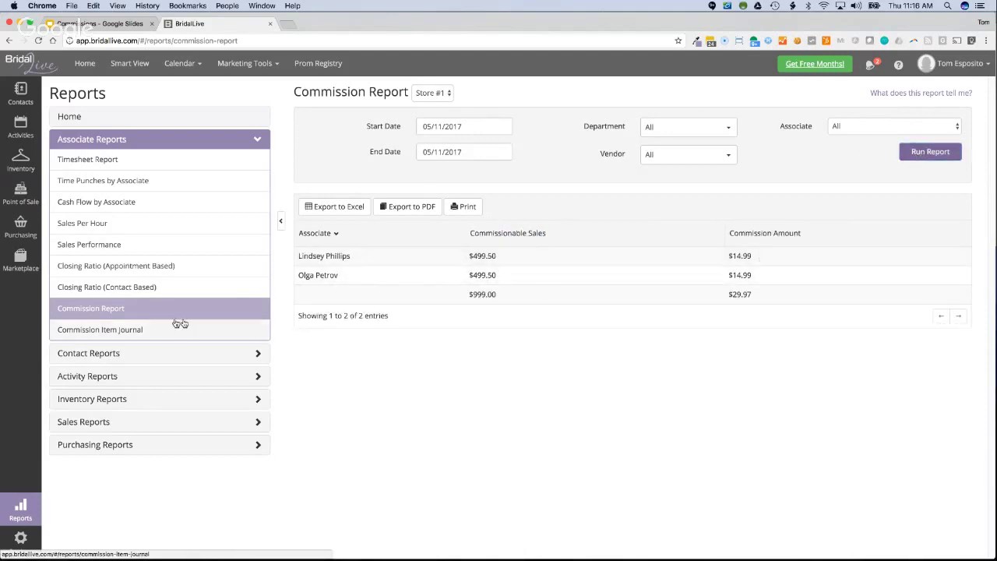
{"action": "left_click", "coordinate": [156, 332]}
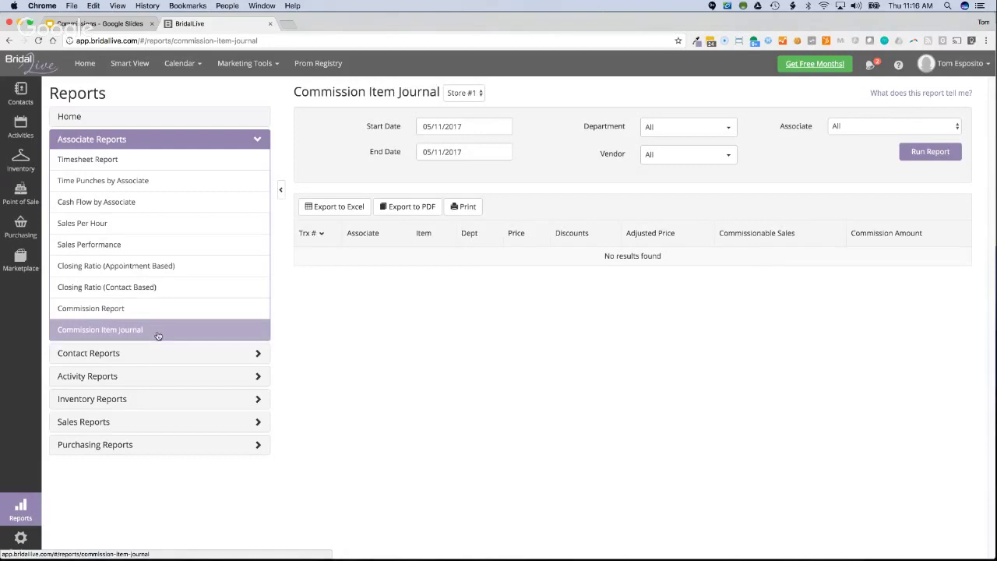
Reopen the most recent special order, review its associate and commission split, and close the commission settings without changes.
{"action": "mouse_move", "coordinate": [21, 193]}
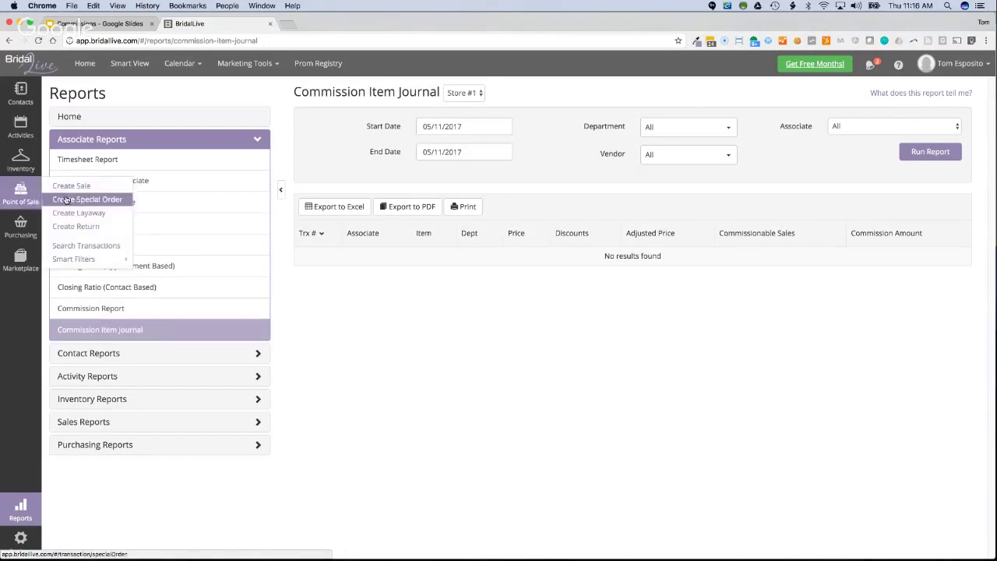
{"action": "left_click", "coordinate": [82, 247]}
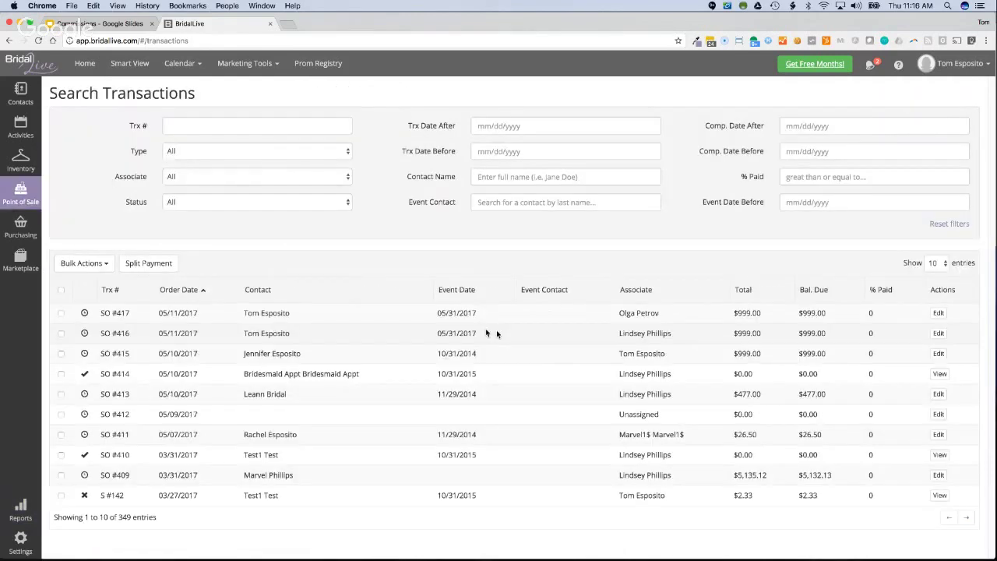
{"action": "left_click", "coordinate": [545, 313]}
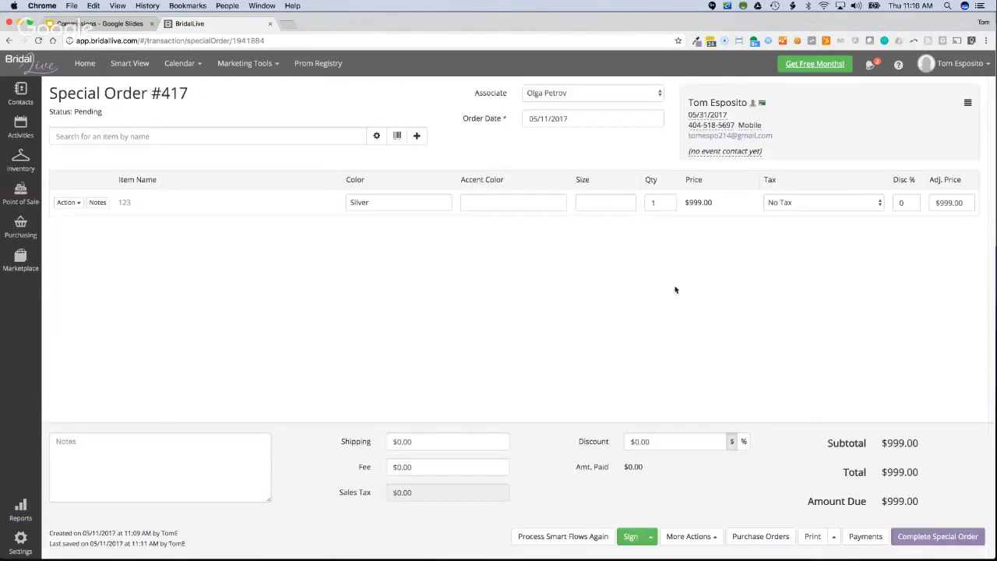
{"action": "left_click", "coordinate": [710, 541]}
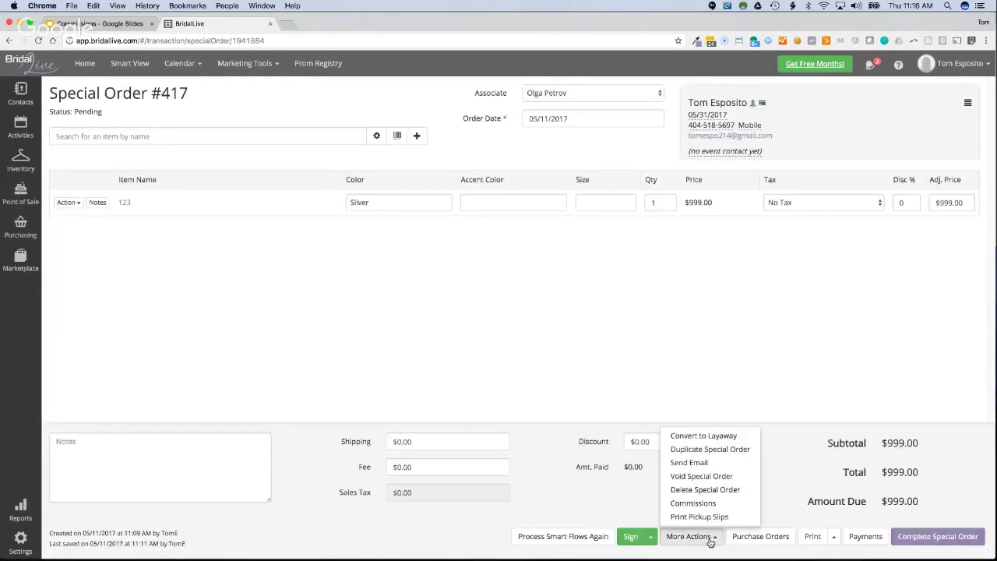
{"action": "left_click", "coordinate": [655, 356]}
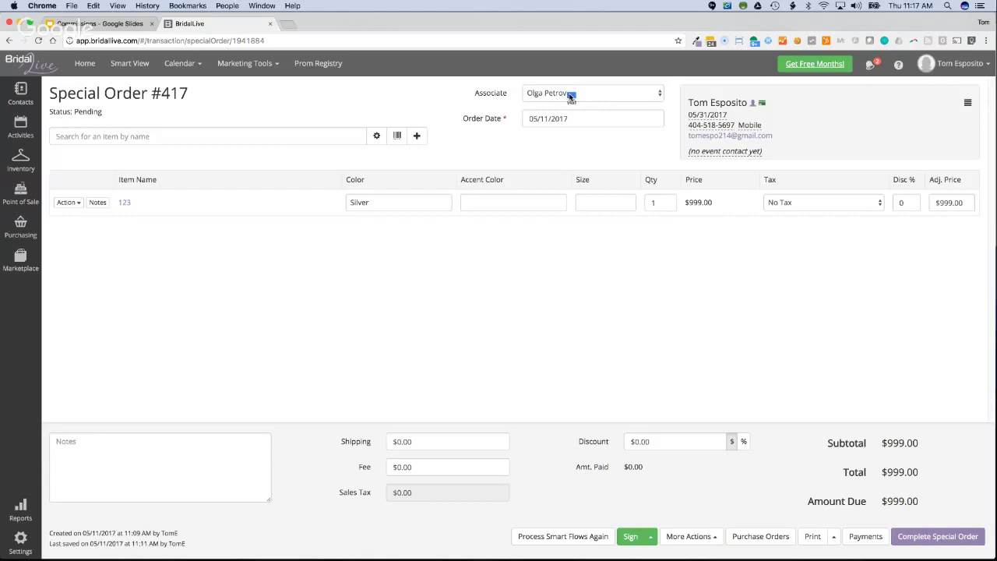
{"action": "left_click", "coordinate": [699, 536]}
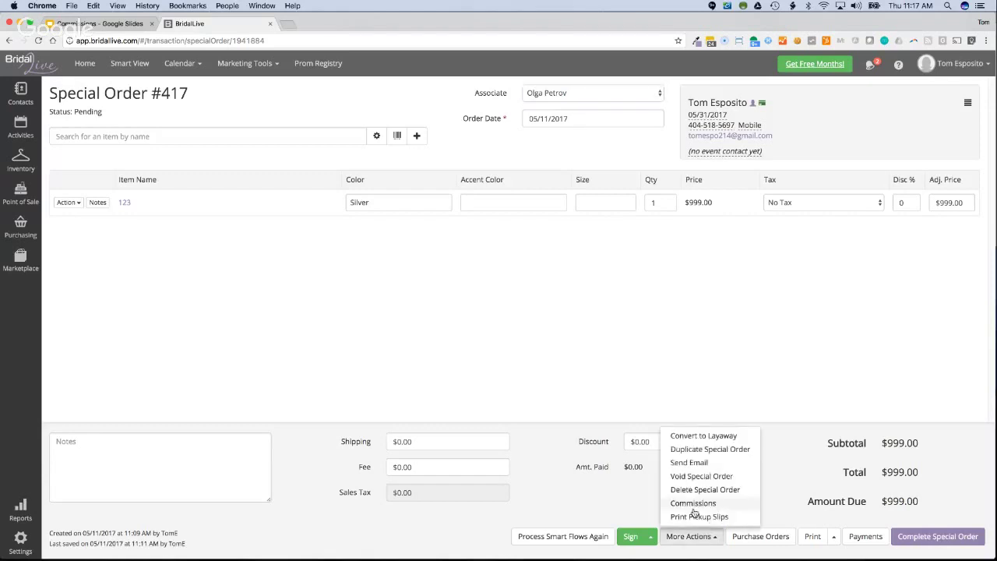
{"action": "left_click", "coordinate": [694, 502]}
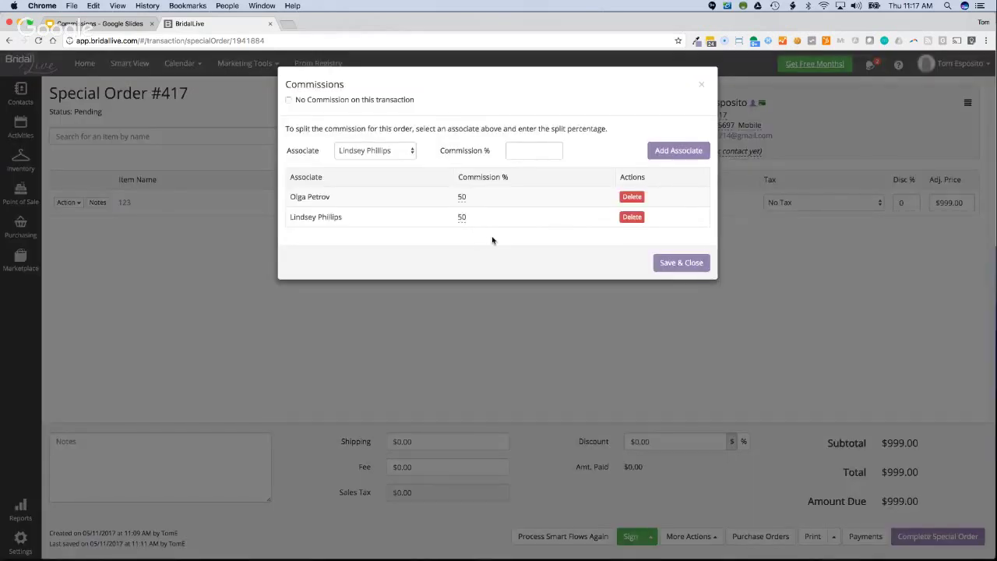
{"action": "left_click", "coordinate": [701, 86]}
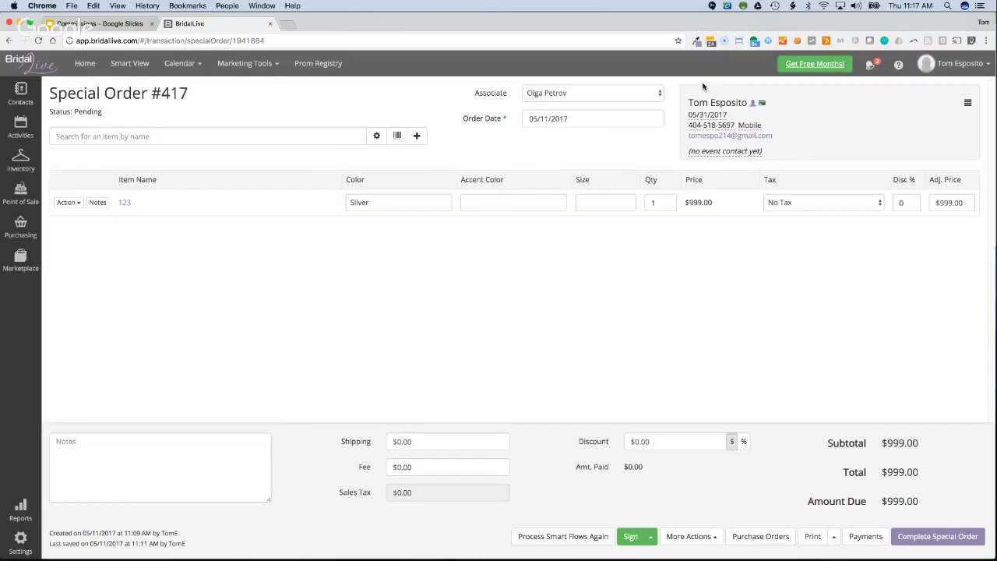